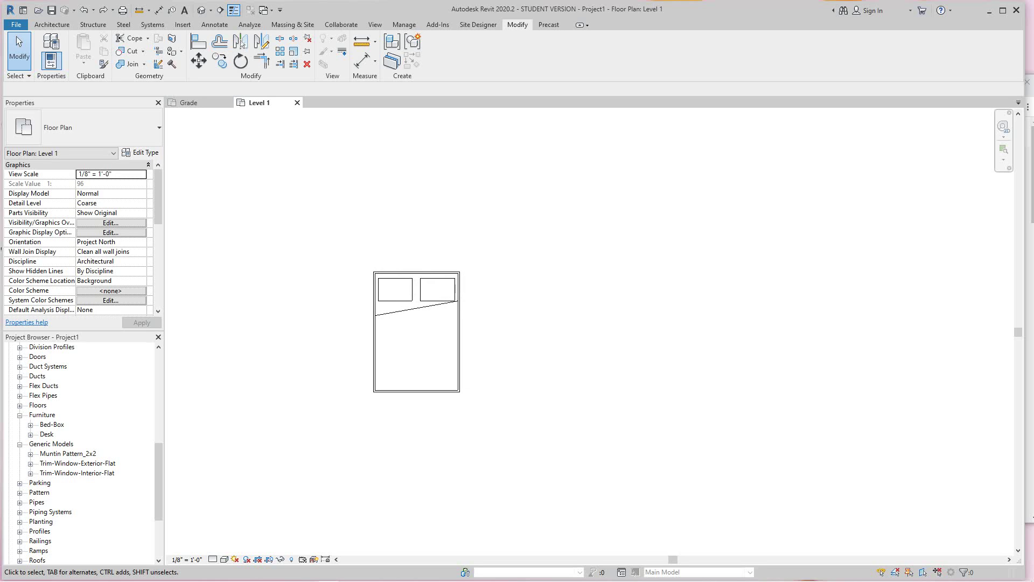
Array the double bed linearly in a horizontal row, with the second bed 6'-0" away and a count of 5
middle_click_drag(416, 331, 416, 338)
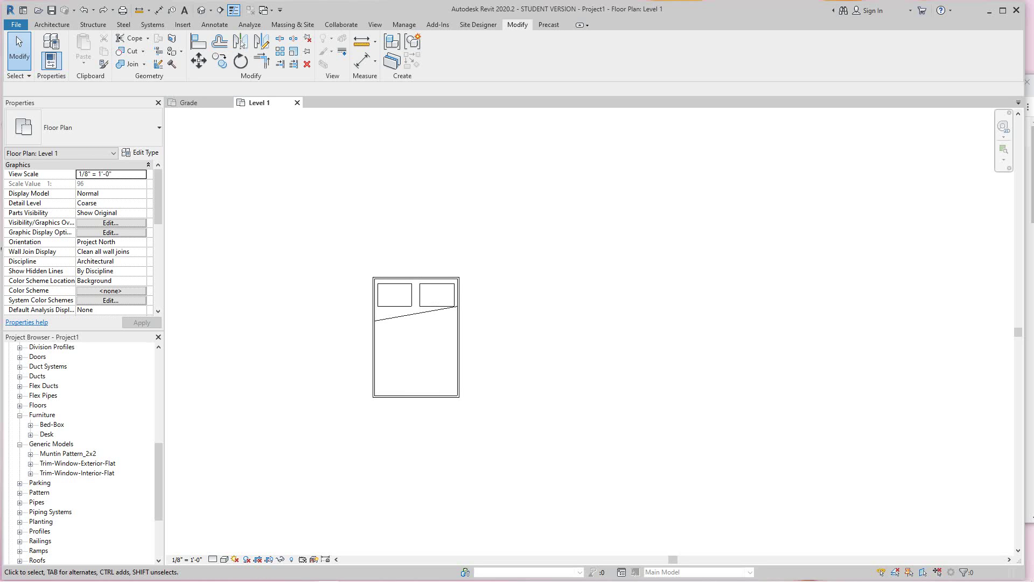
scroll(512, 341, "down", 2)
scroll(512, 341, "up", 2)
scroll(511, 341, "down", 2)
middle_click_drag(511, 341, 495, 346)
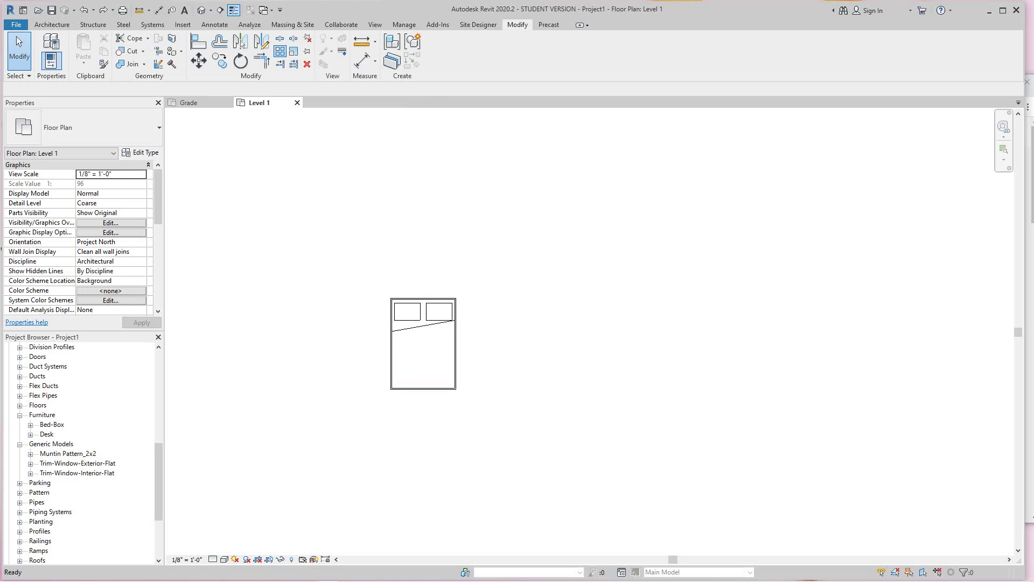
left_click(241, 42)
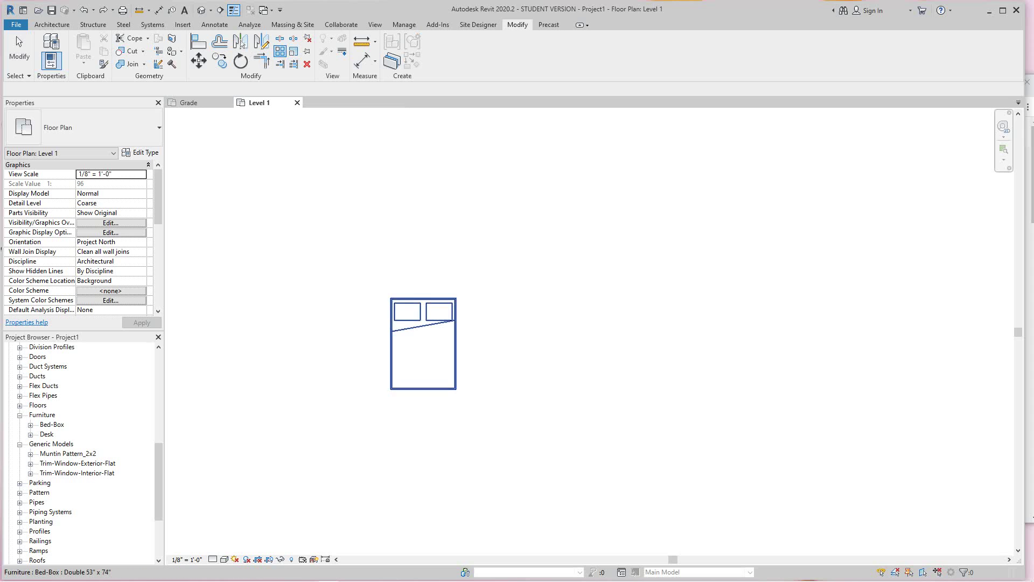
left_click(455, 308)
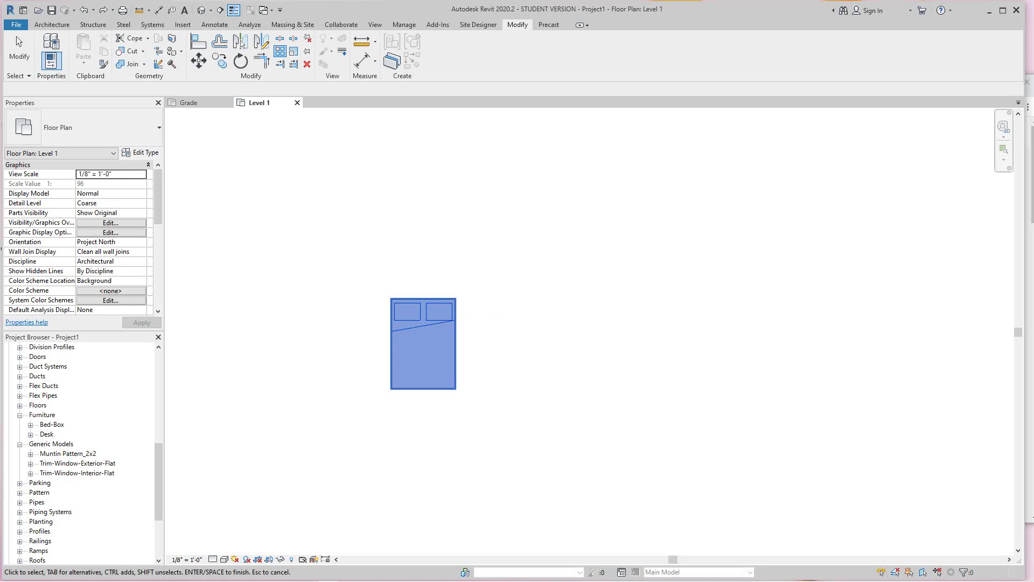
key("Return")
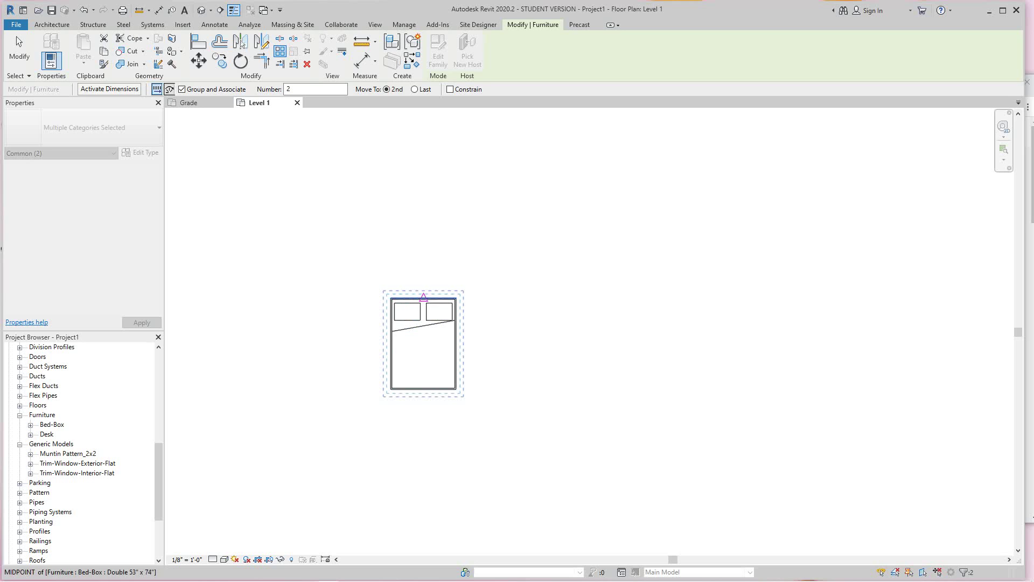
left_click(424, 293)
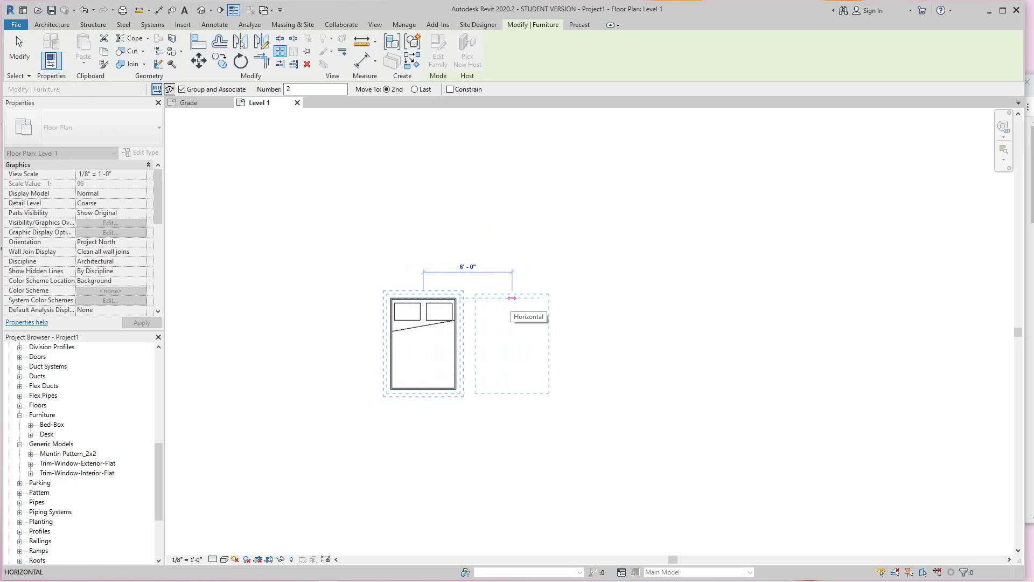
left_click(512, 297)
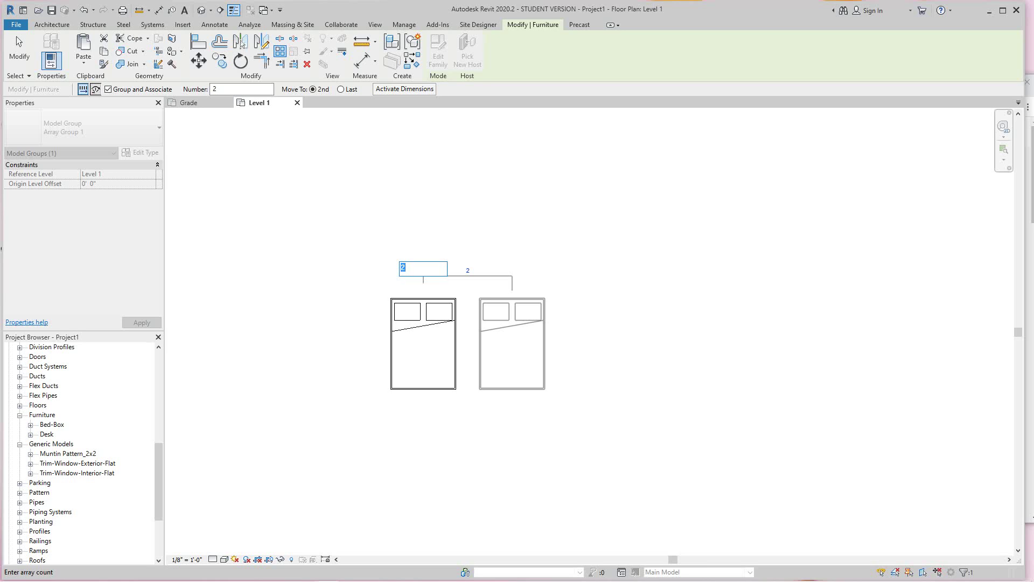
middle_click_drag(512, 297, 455, 297)
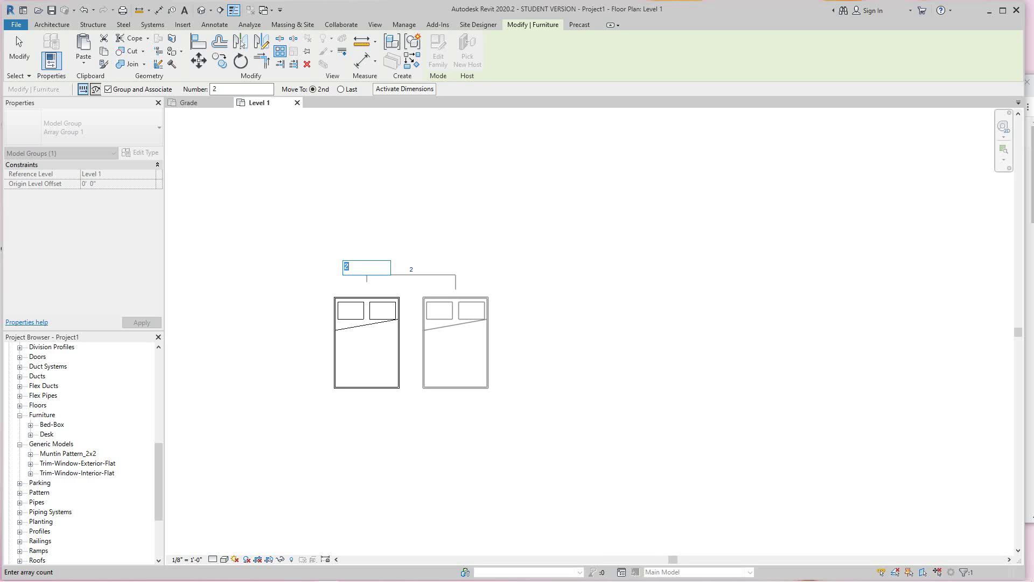
type("5")
key("Return")
Set the bed array's count to 20
scroll(523, 334, "down", 1)
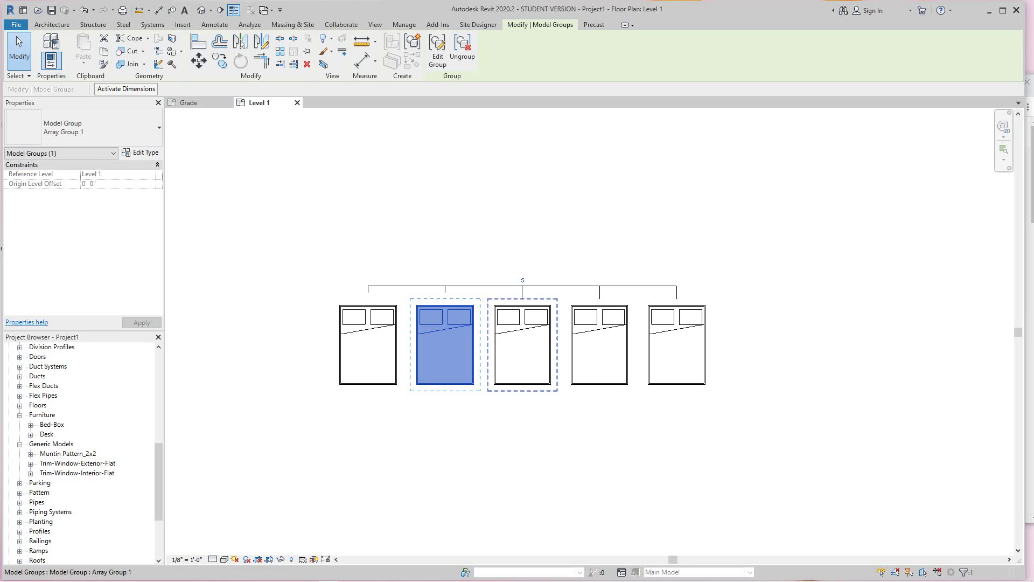
left_click(522, 280)
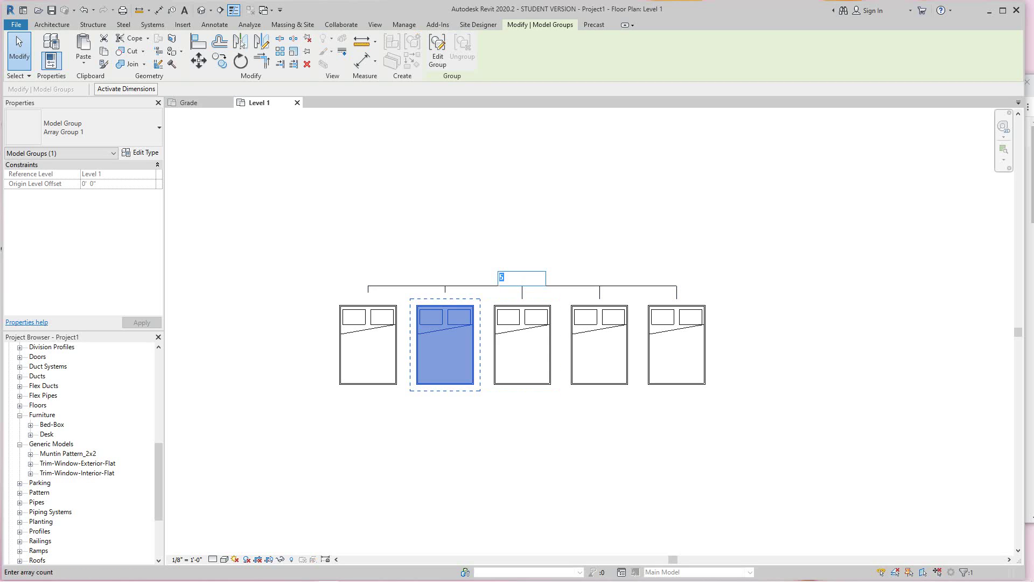
type("20")
key("Return")
scroll(721, 322, "down", 4)
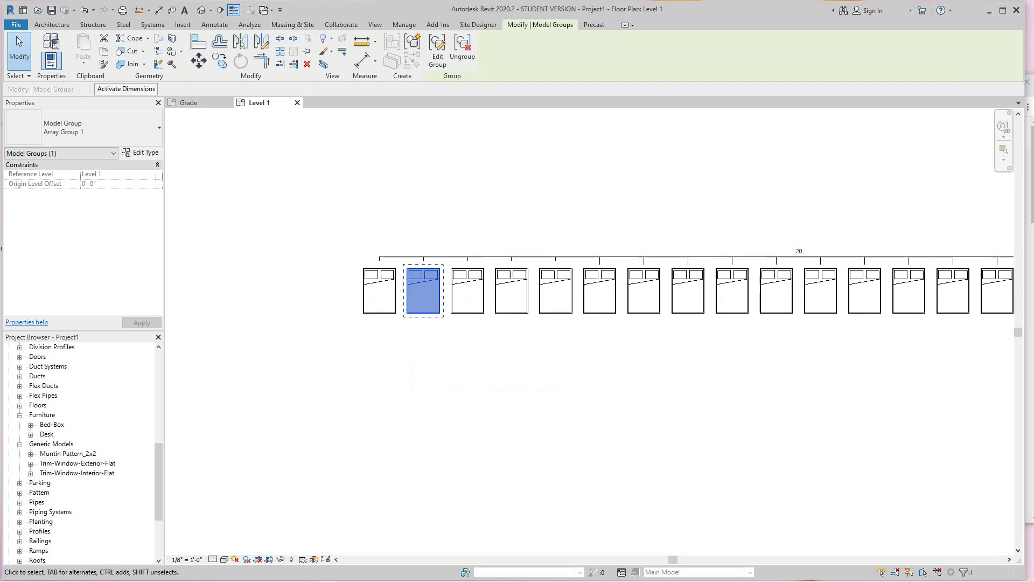
scroll(397, 295, "up", 1)
key("Escape")
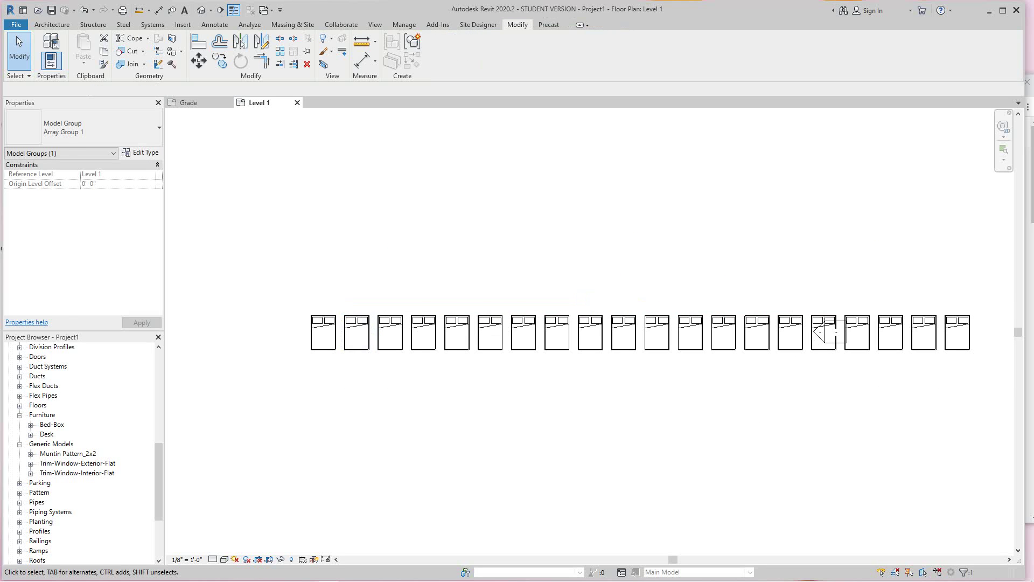
Undo the bed array and its count change, back to the single bed
left_click(83, 10)
left_click(83, 9)
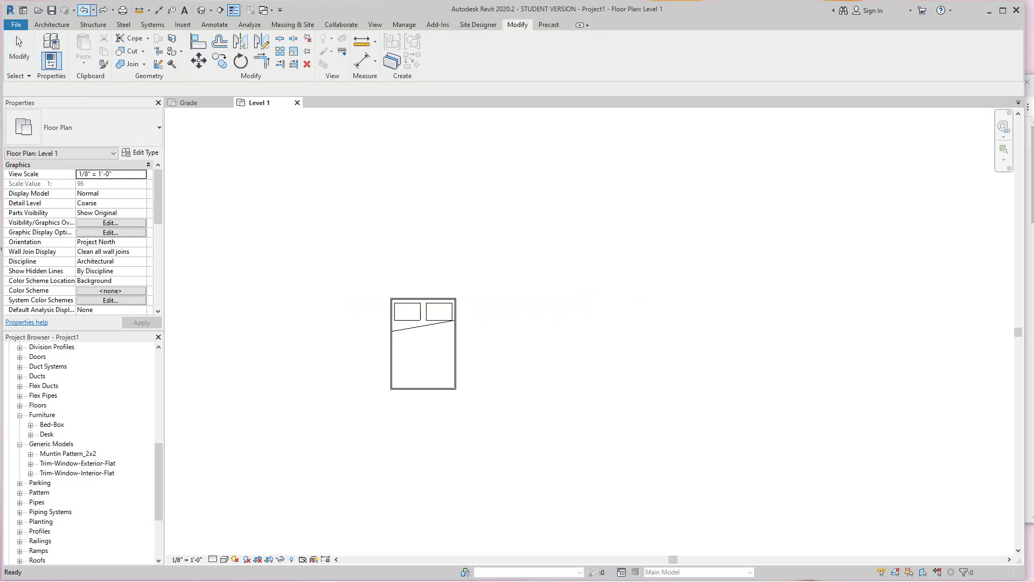
scroll(473, 394, "down", 1)
Array the double bed linearly using Move To Last, placing the last bed horizontally about 30 feet away, with a count of 5
left_click(458, 358)
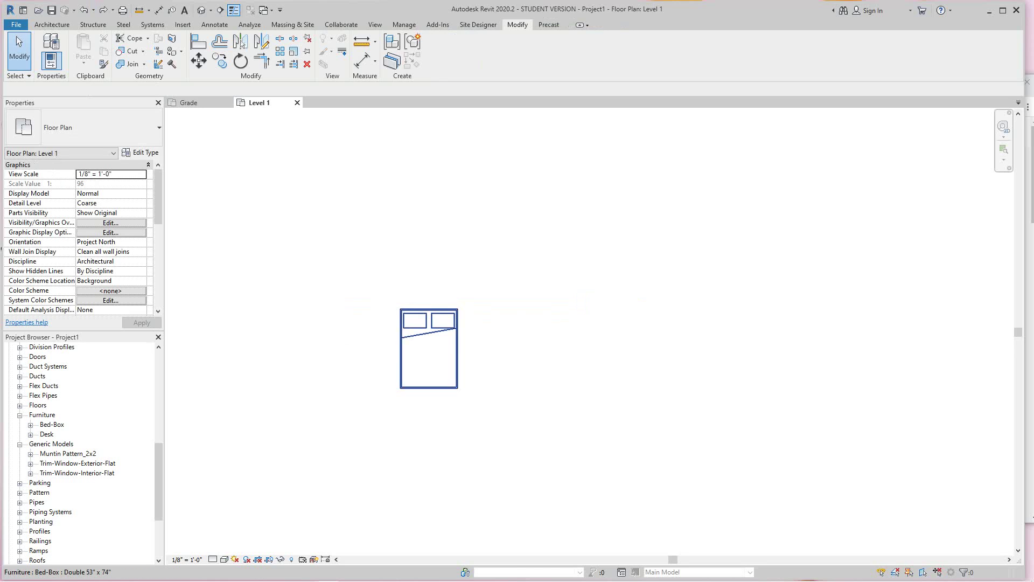
left_click(458, 358)
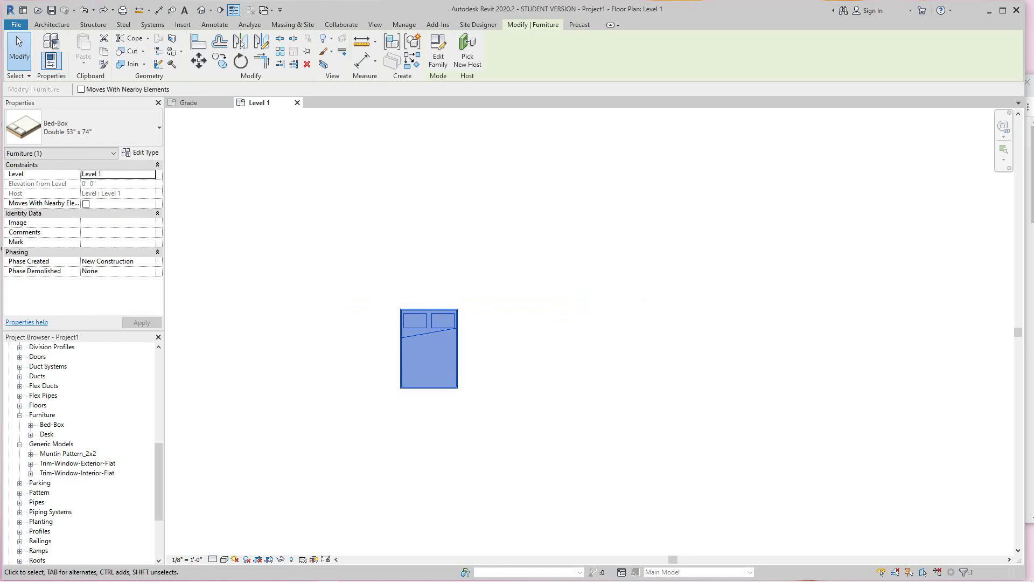
key("a")
key("r")
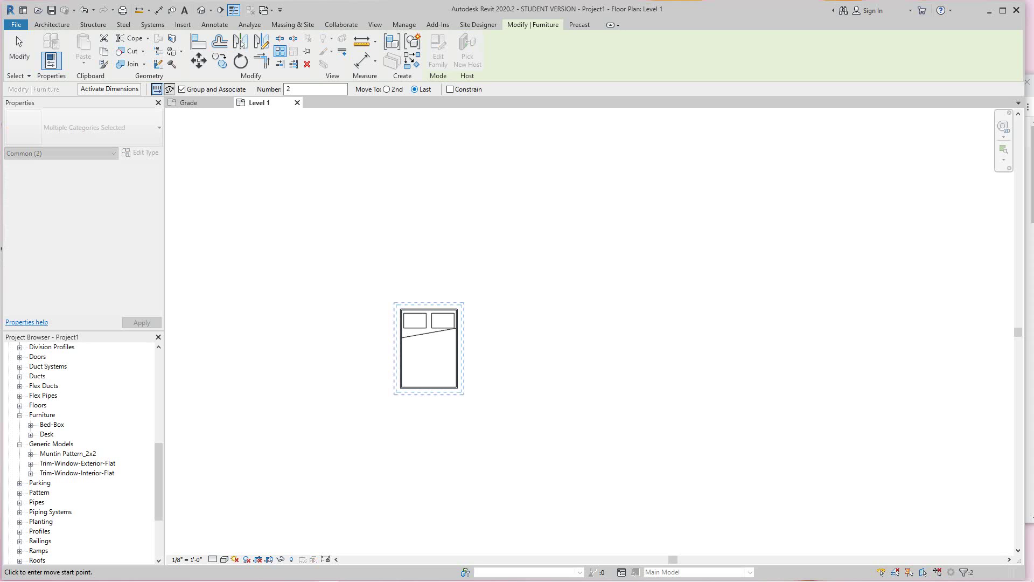
left_click(429, 305)
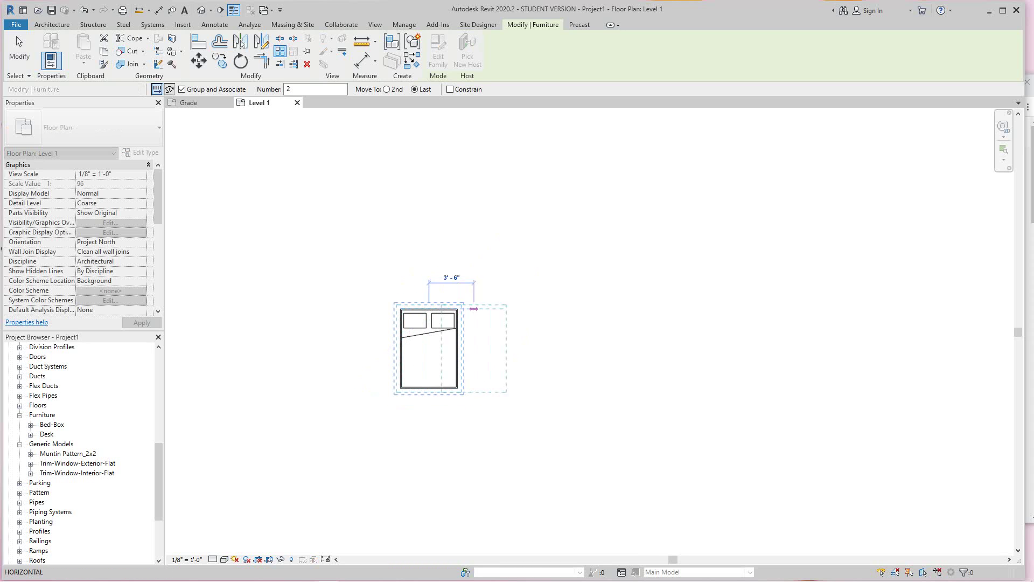
middle_click_drag(615, 310, 550, 299)
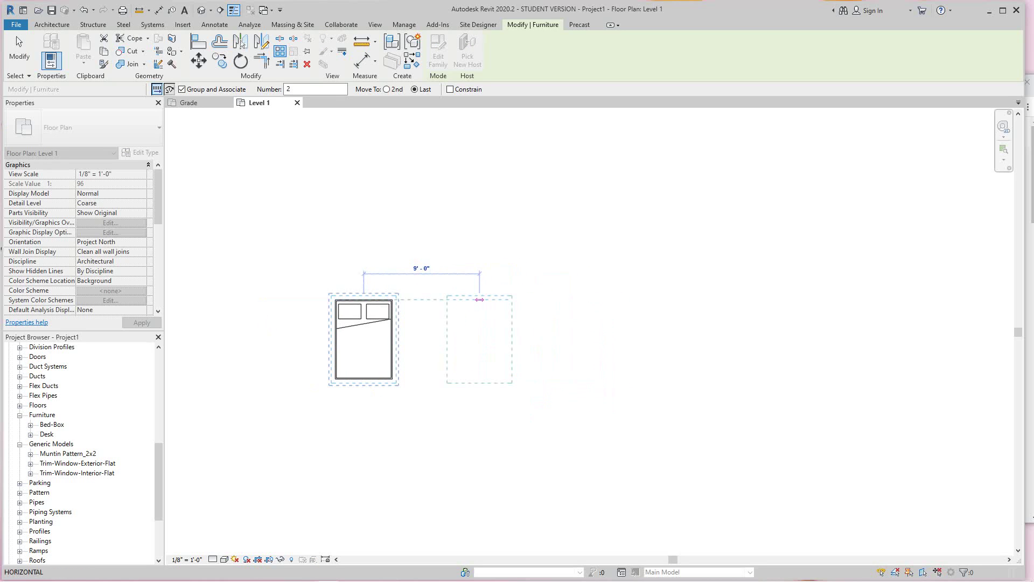
middle_click_drag(518, 299, 475, 300)
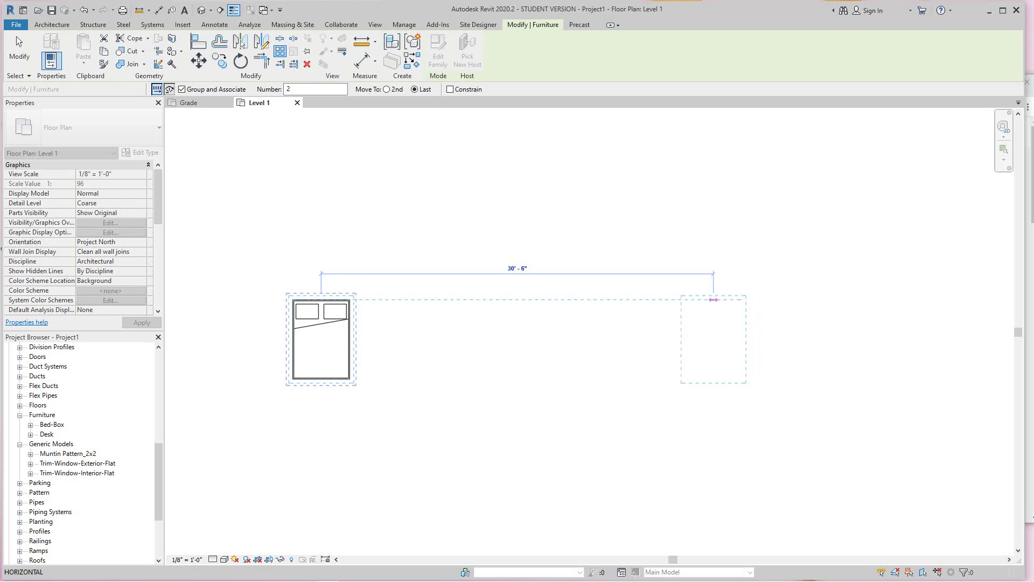
left_click(713, 300)
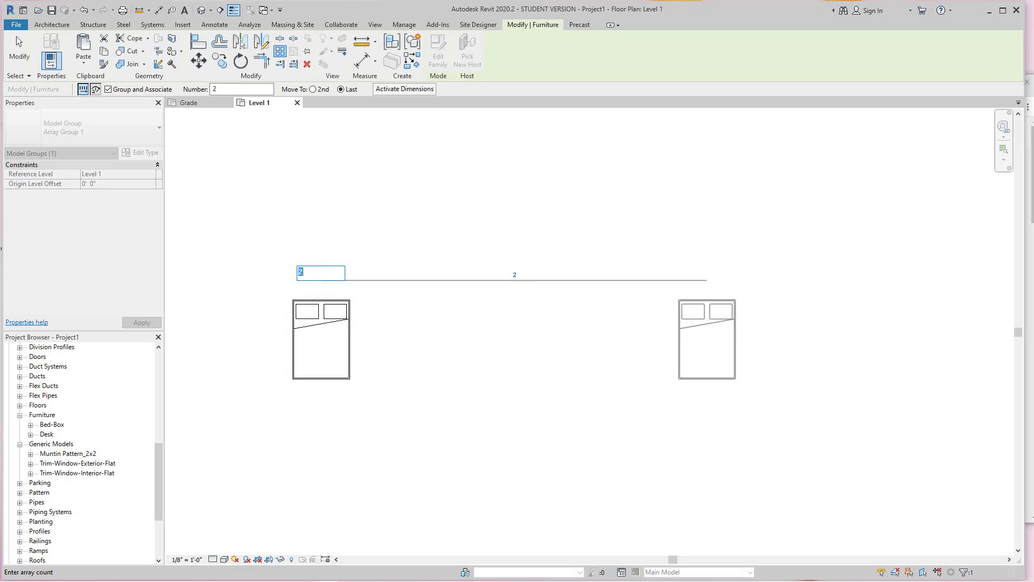
type("5")
key("Return")
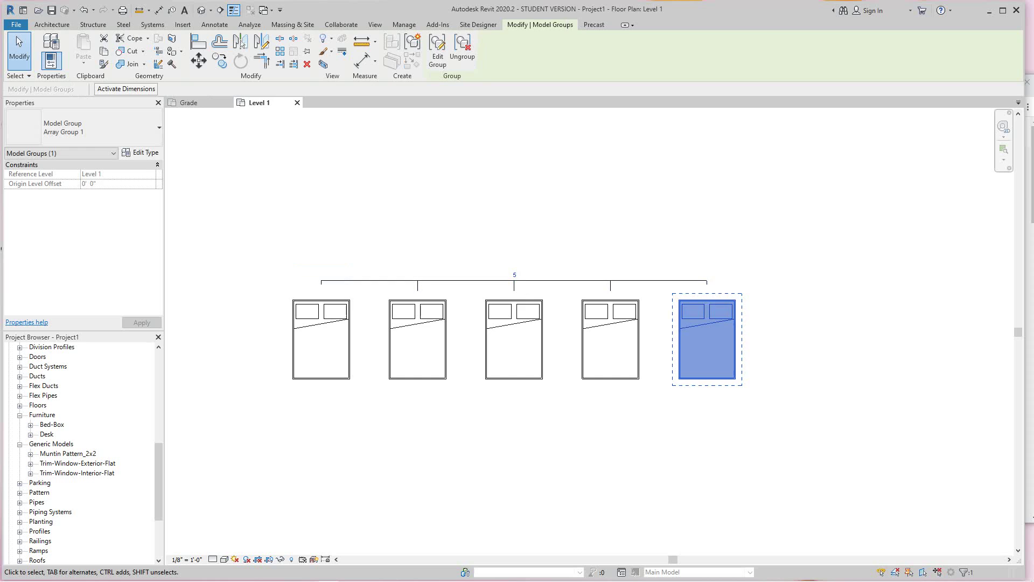
key("Escape")
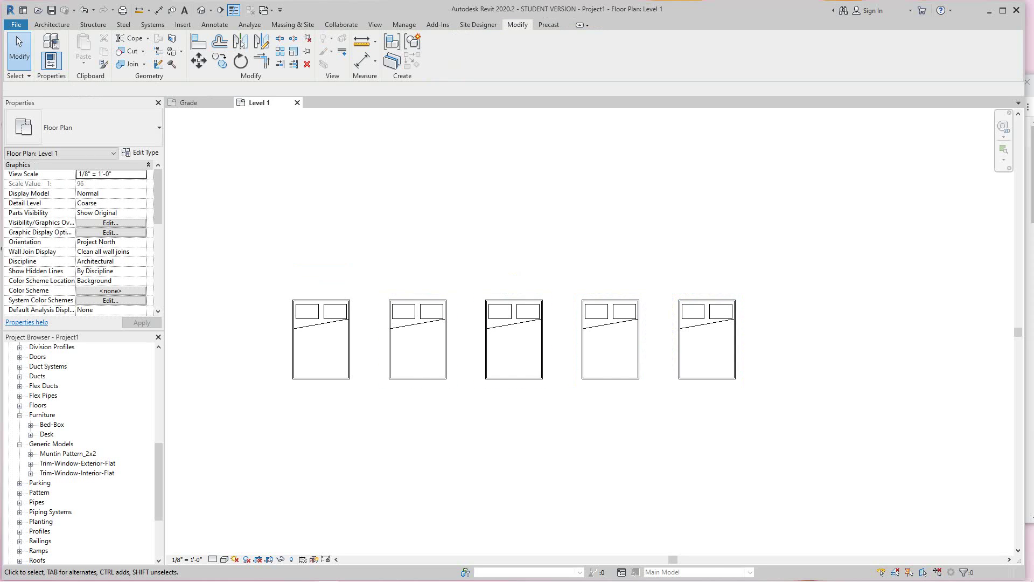
Set the count of the fixed-length bed array to 10
left_click(322, 344)
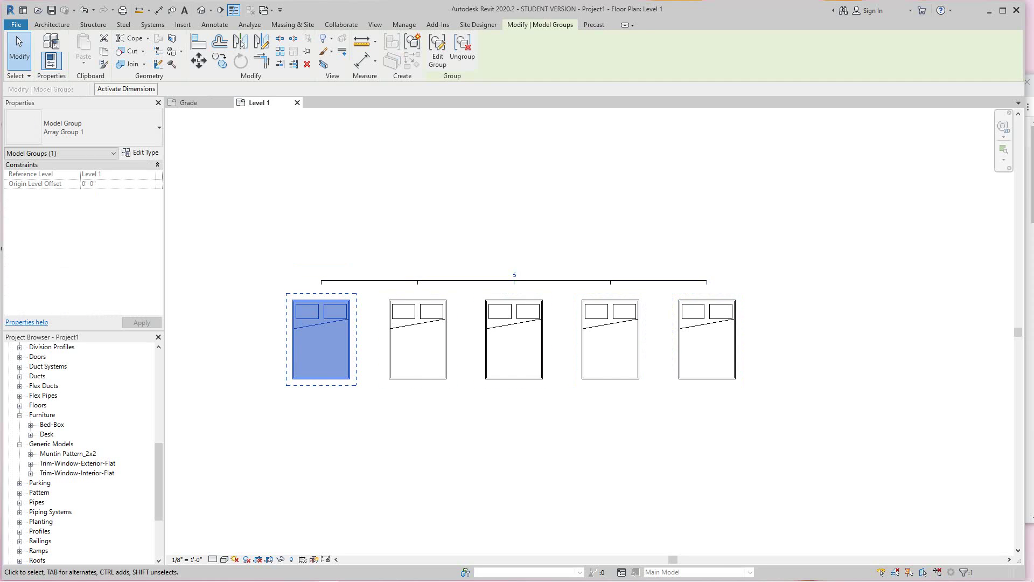
left_click(514, 275)
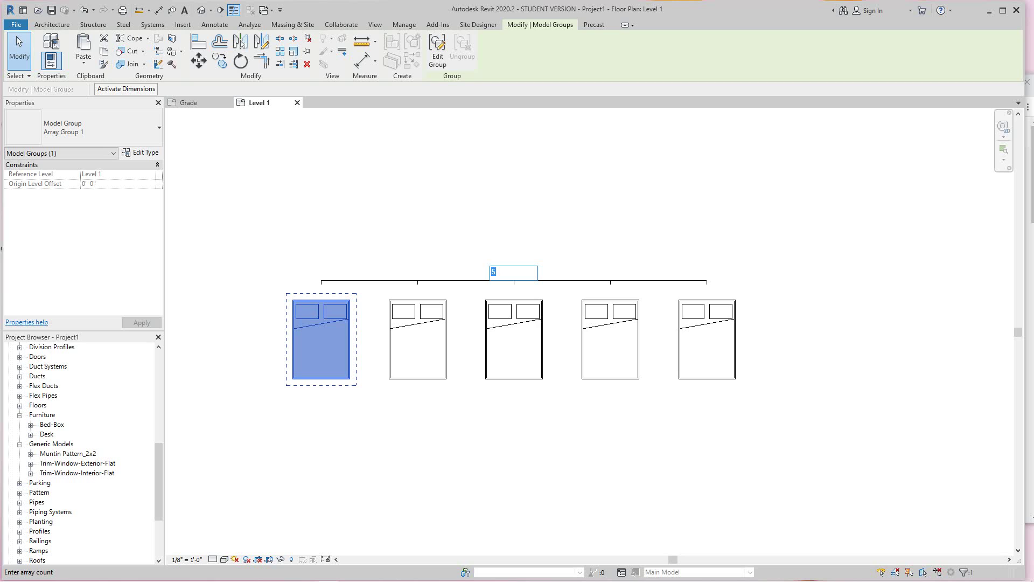
type("10")
key("Return")
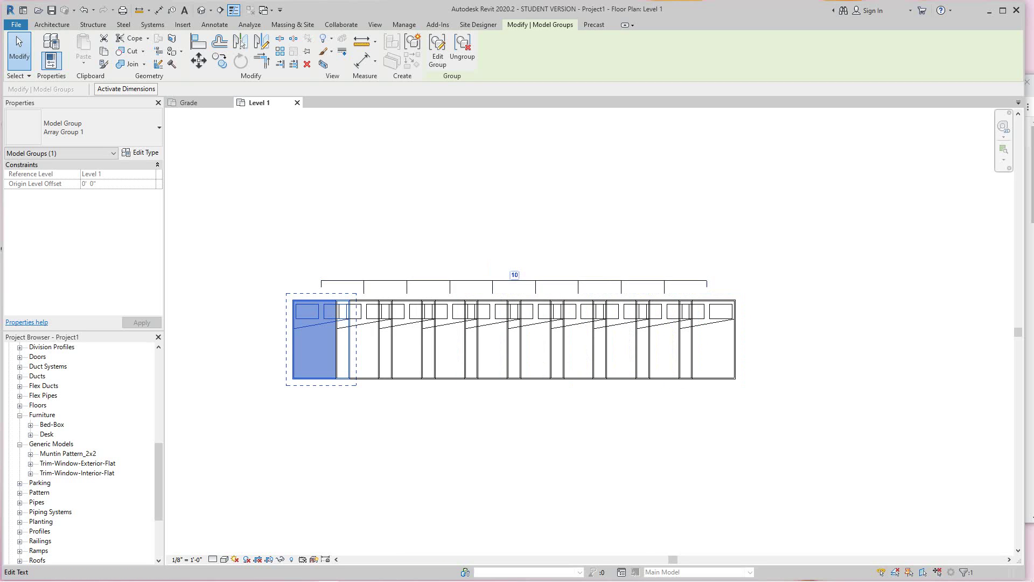
Set the count of the overlapping bed array to 6 and deselect it
left_click(514, 275)
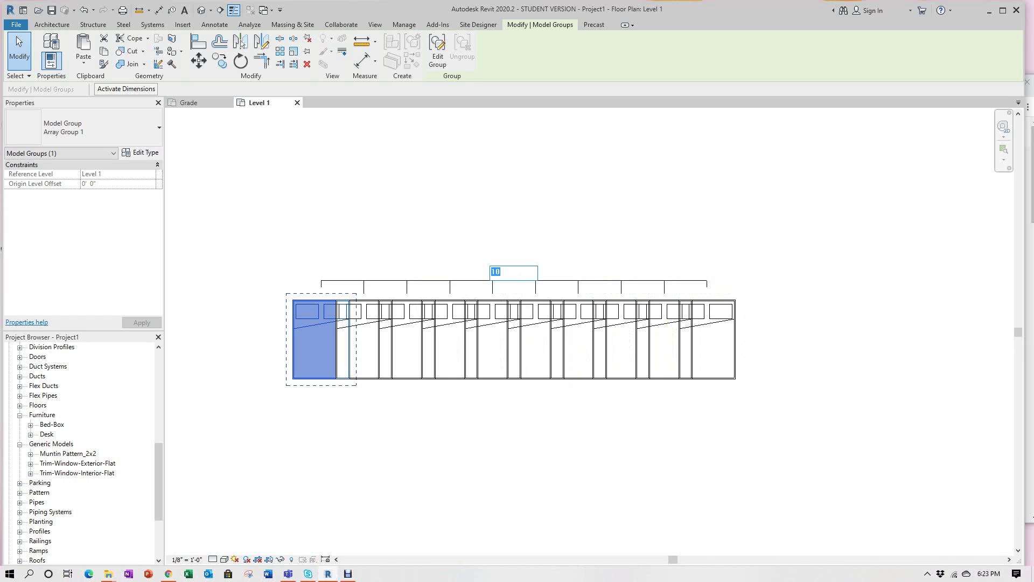
type("6")
key("Return")
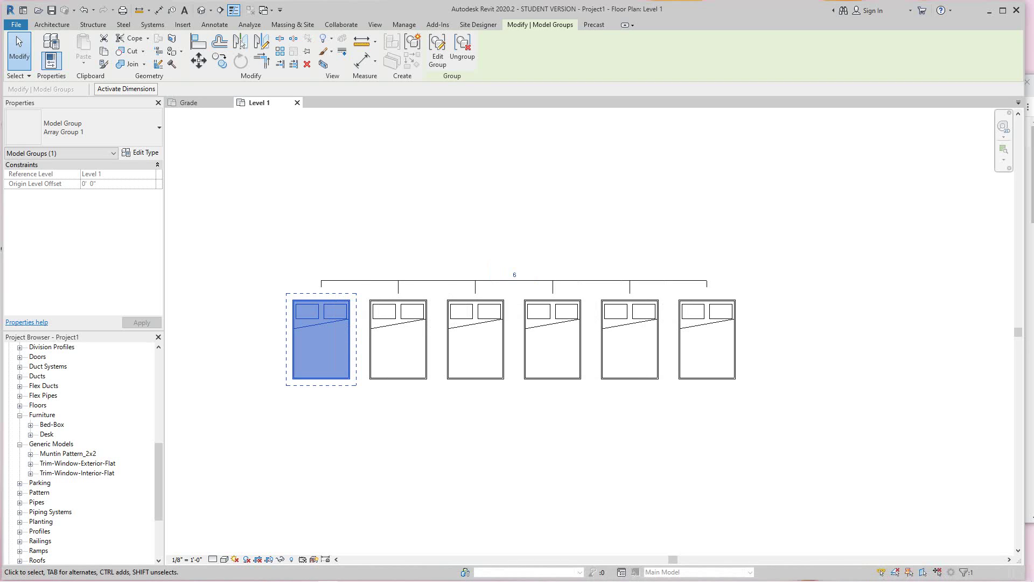
key("Escape")
middle_click_drag(629, 213, 631, 228)
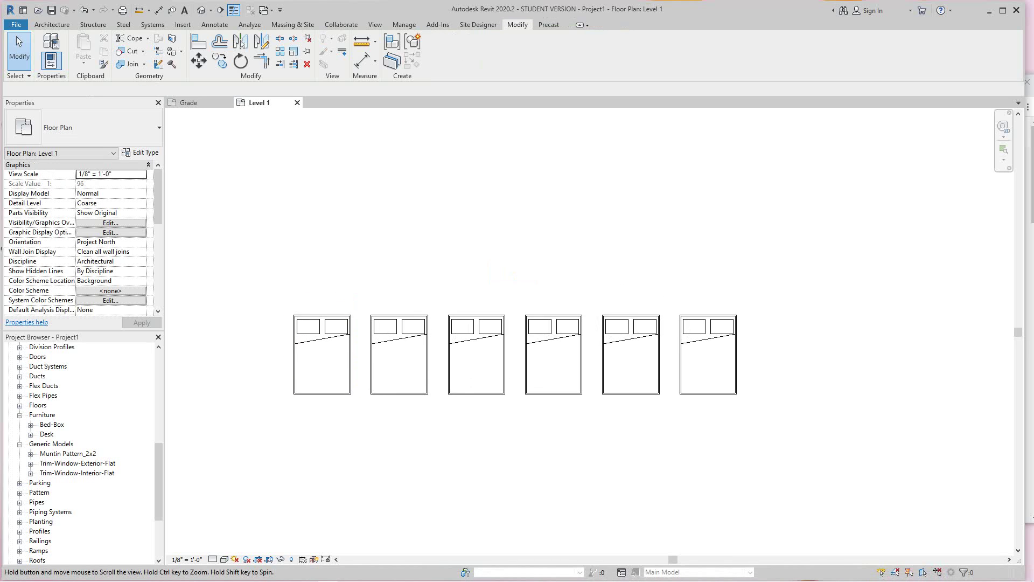
scroll(630, 227, "down", 2)
middle_click_drag(632, 301, 632, 309)
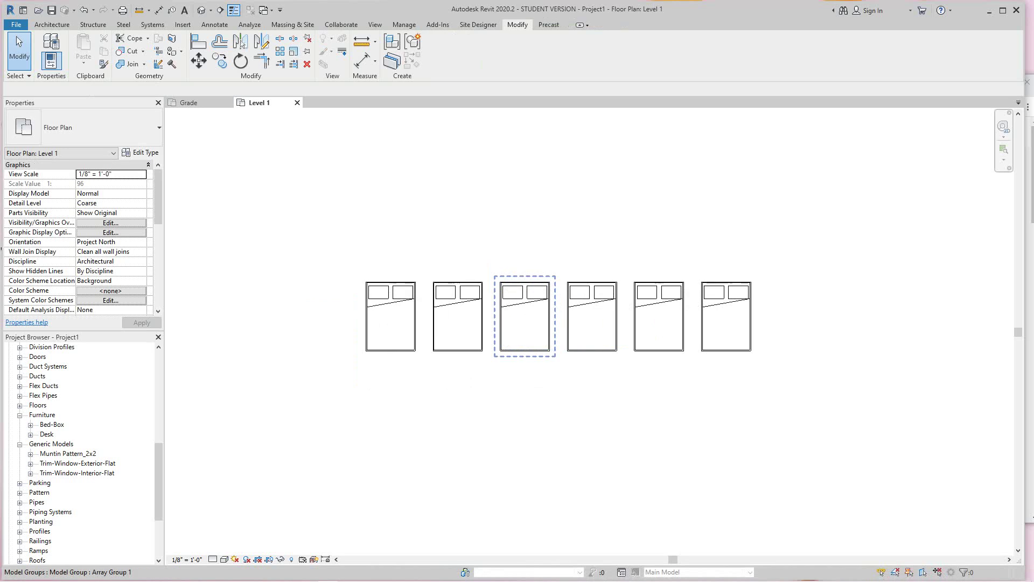
scroll(560, 301, "up", 1)
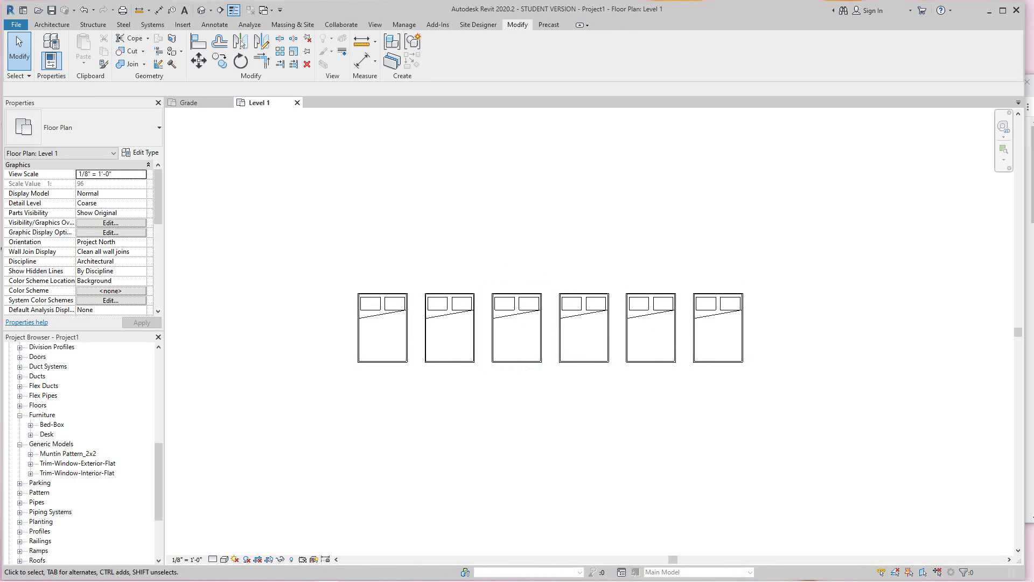
scroll(457, 368, "down", 1)
middle_click_drag(458, 368, 471, 331)
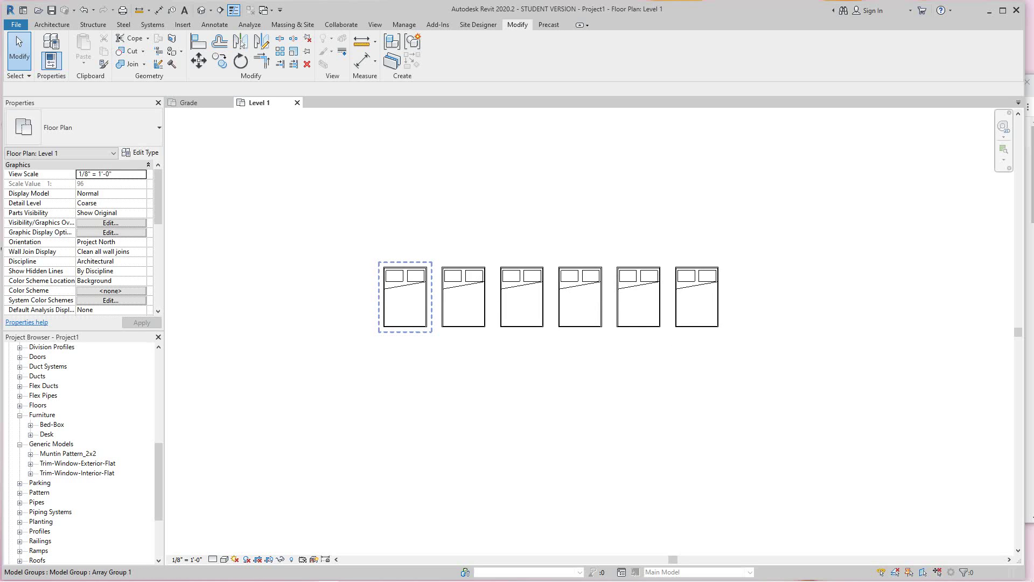
left_click(405, 316)
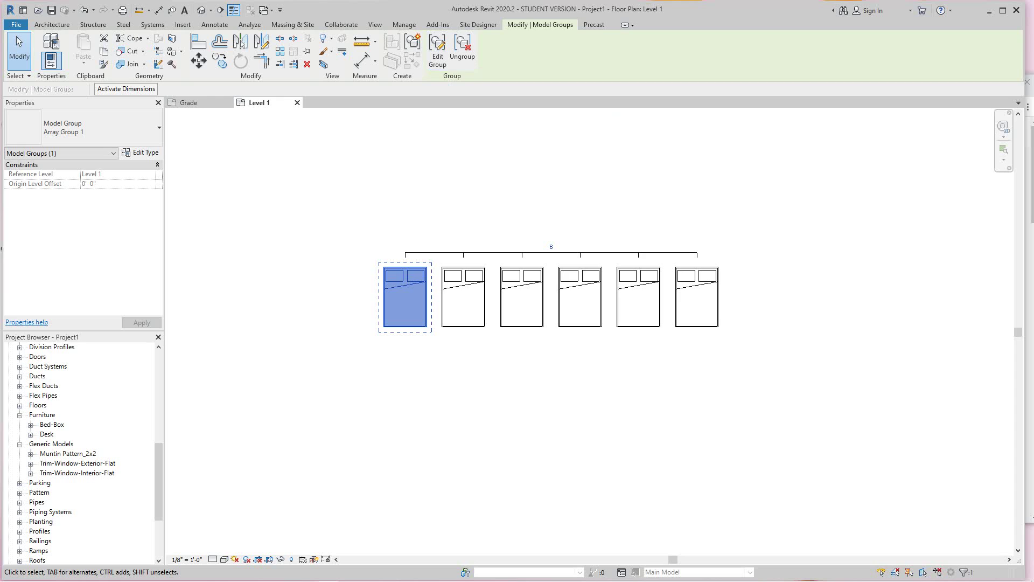
key("Escape")
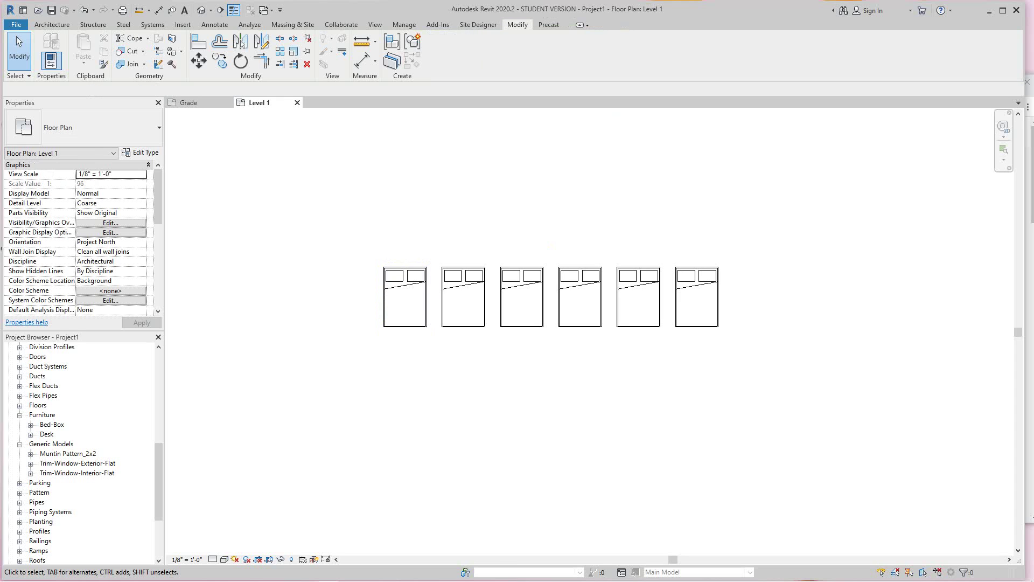
Copy the first bed group of the row to a spot straight below the row and deselect it
left_click(405, 297)
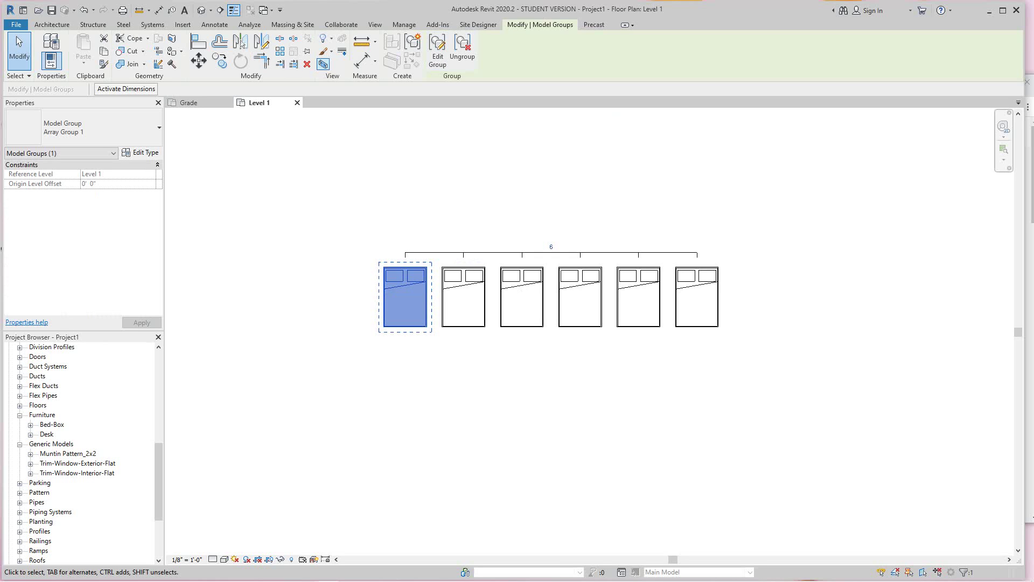
left_click(220, 61)
left_click(370, 229)
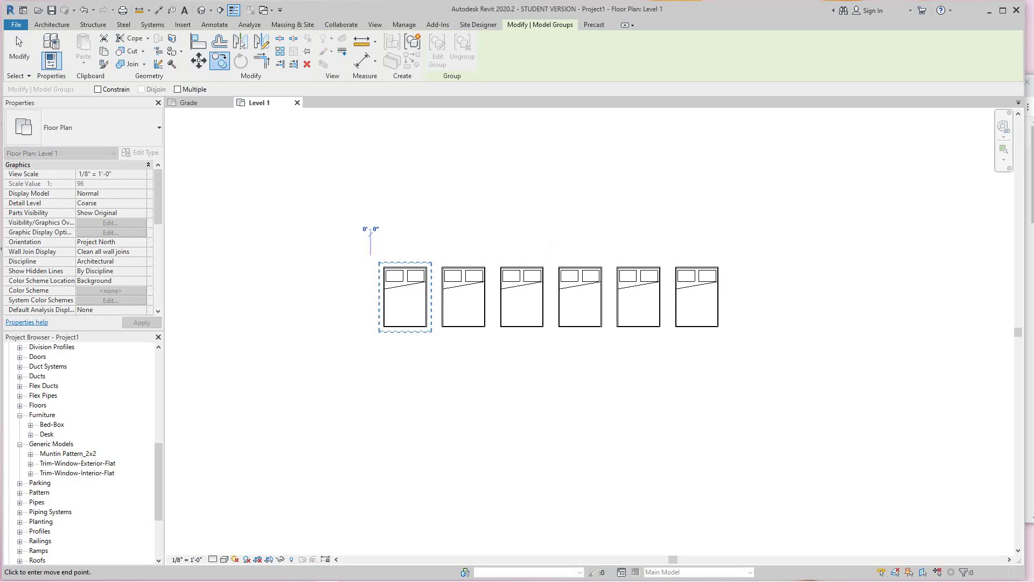
left_click(370, 413)
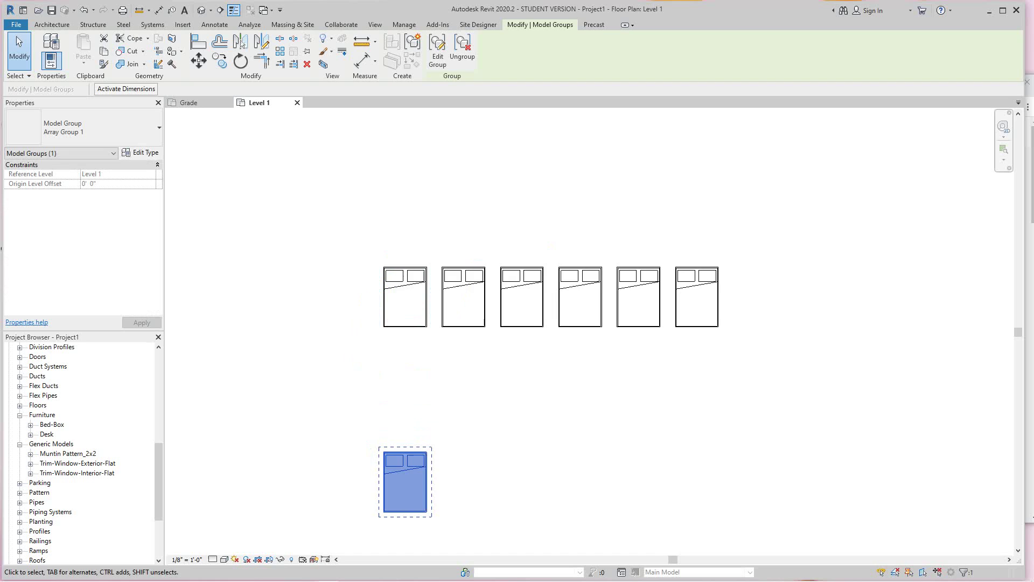
middle_click_drag(370, 414, 330, 297)
key("Escape")
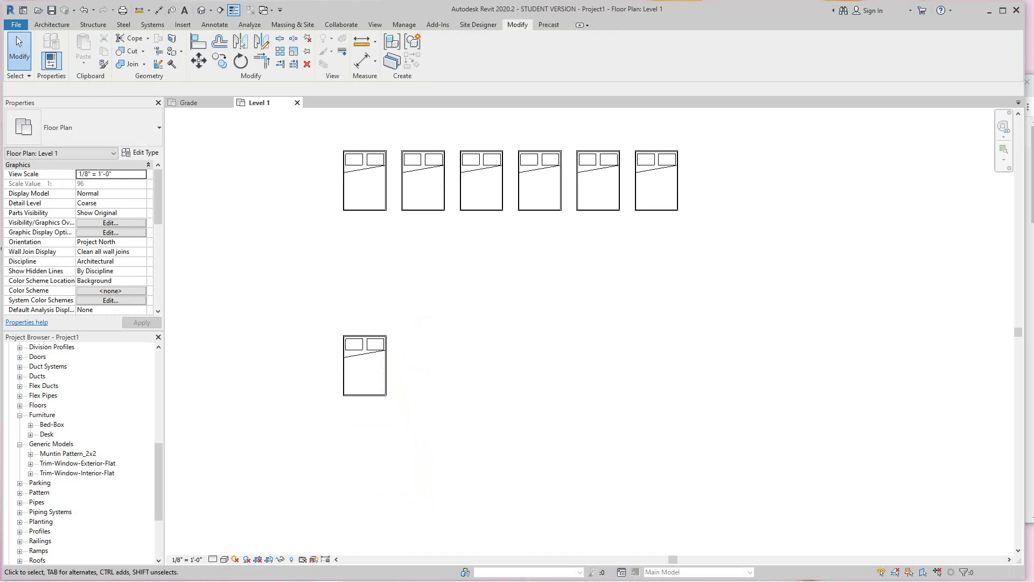
Try to array the copied bed group horizontally using Move To Last, and undo the copy of the bed
left_click(365, 355)
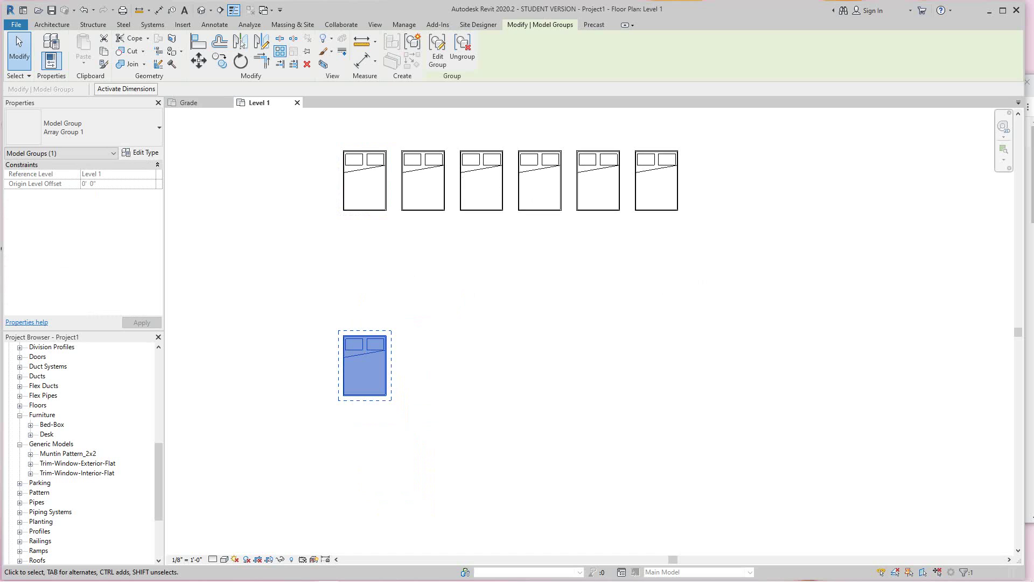
left_click(280, 51)
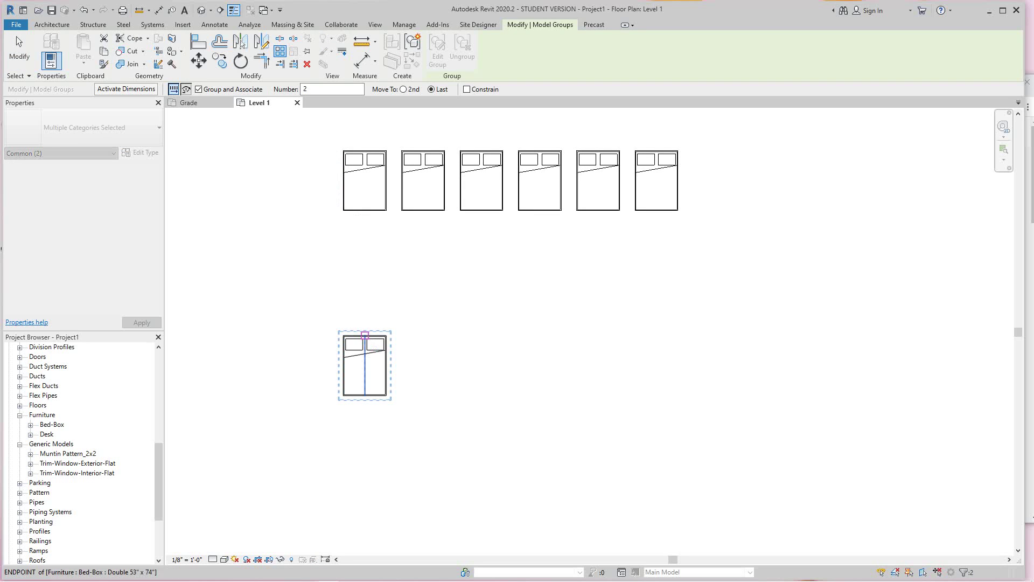
left_click(364, 335)
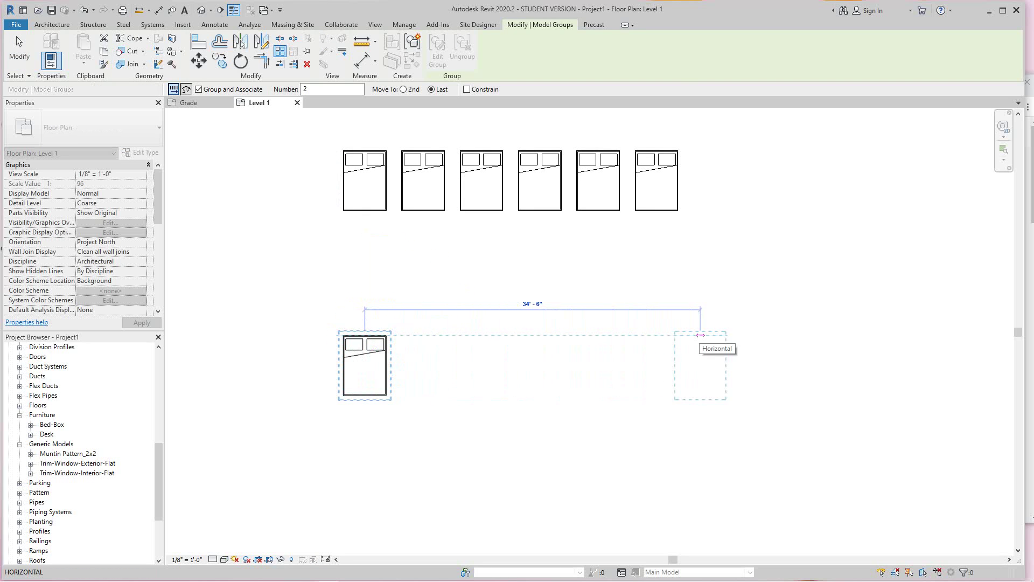
right_click(645, 335)
left_click(677, 340)
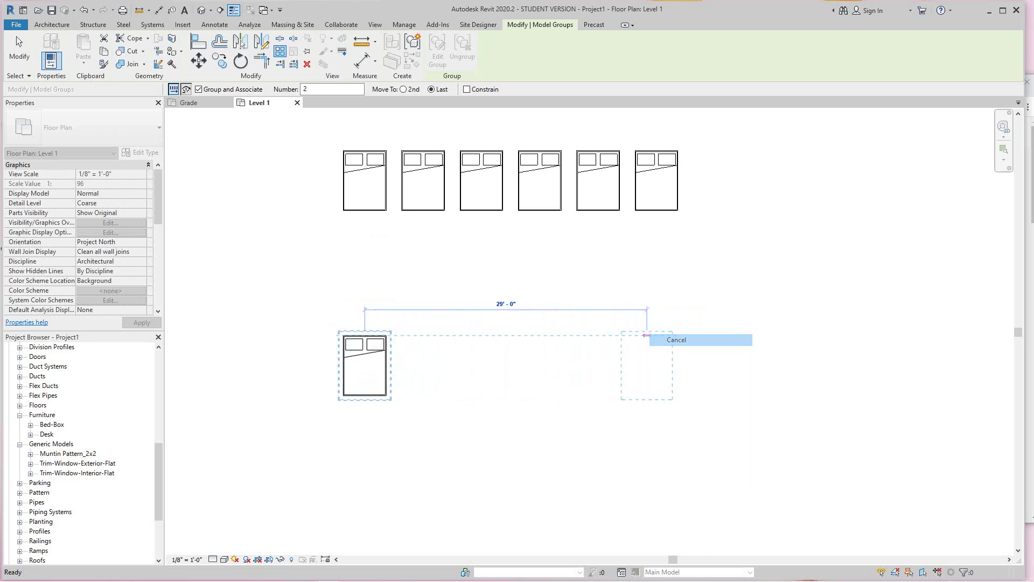
left_click(84, 9)
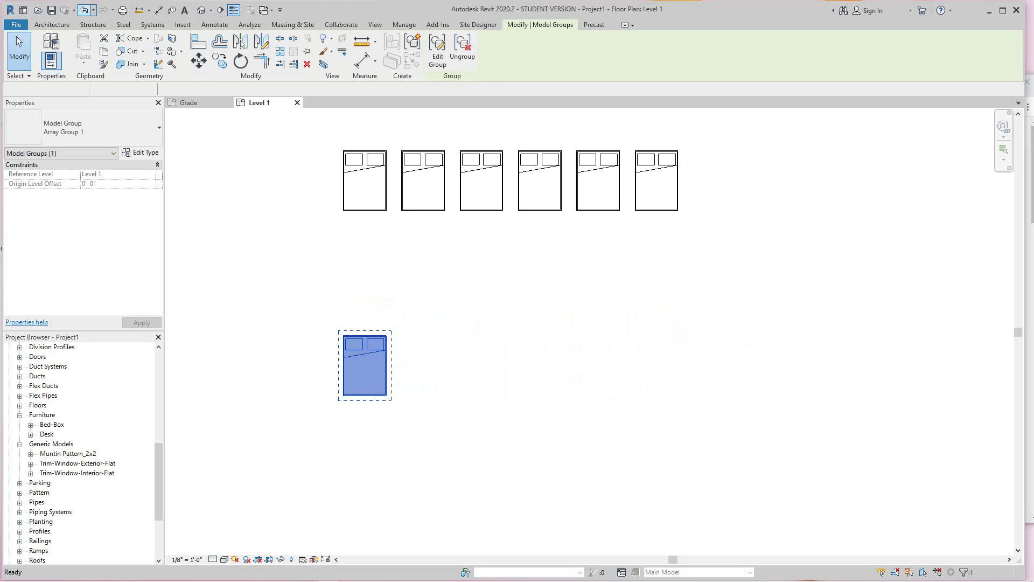
Mirror all six arrayed beds with a copy across a horizontal axis drawn below the row
scroll(330, 251, "down", 1)
left_click_drag(328, 212, 726, 384)
left_click(262, 42)
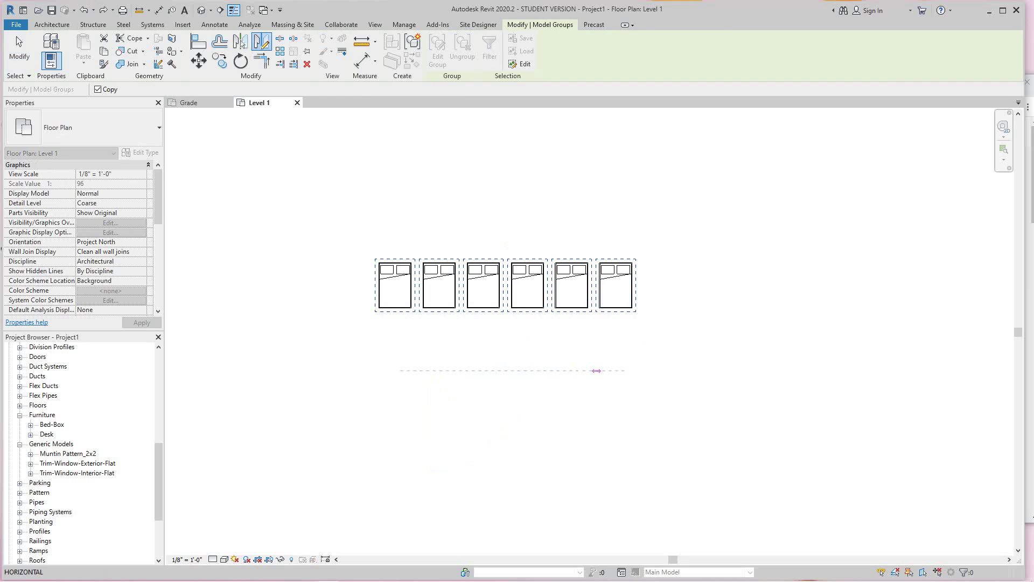
left_click(597, 371)
scroll(640, 276, "down", 1)
middle_click_drag(640, 277, 625, 250)
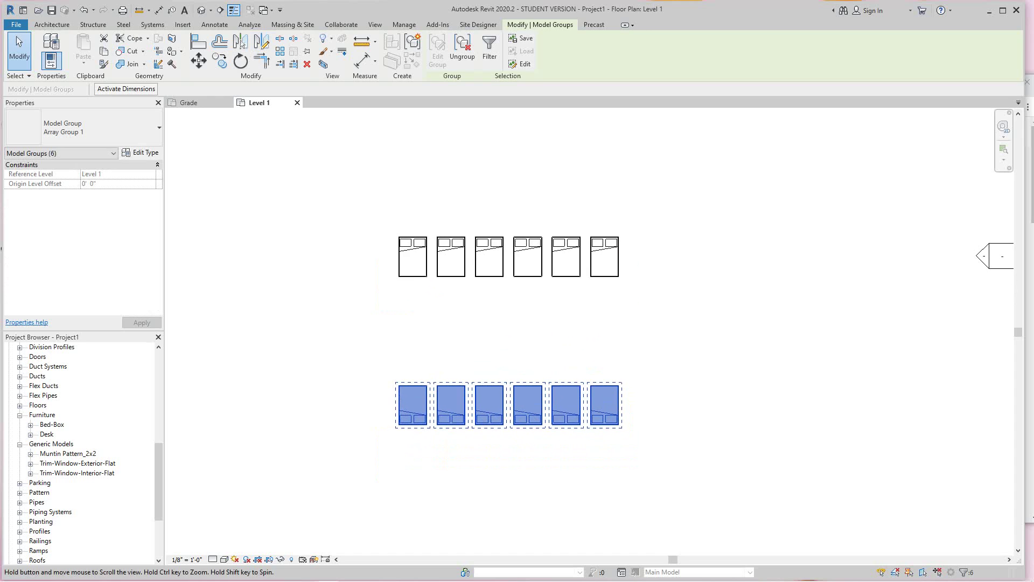
Try removing an element from the last bed group of the upper row in group editing, and undo the edit
left_click(605, 256)
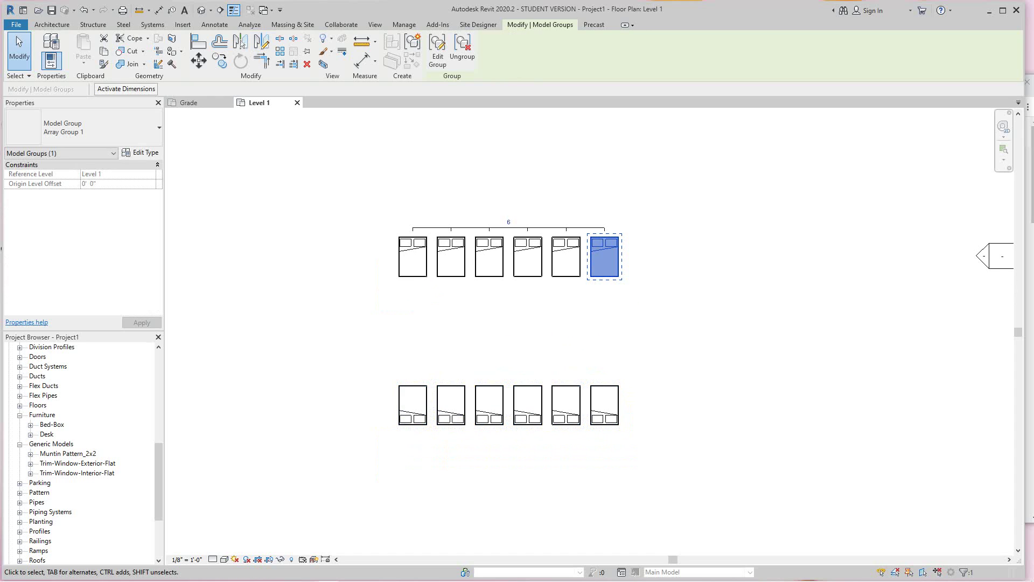
left_click(438, 51)
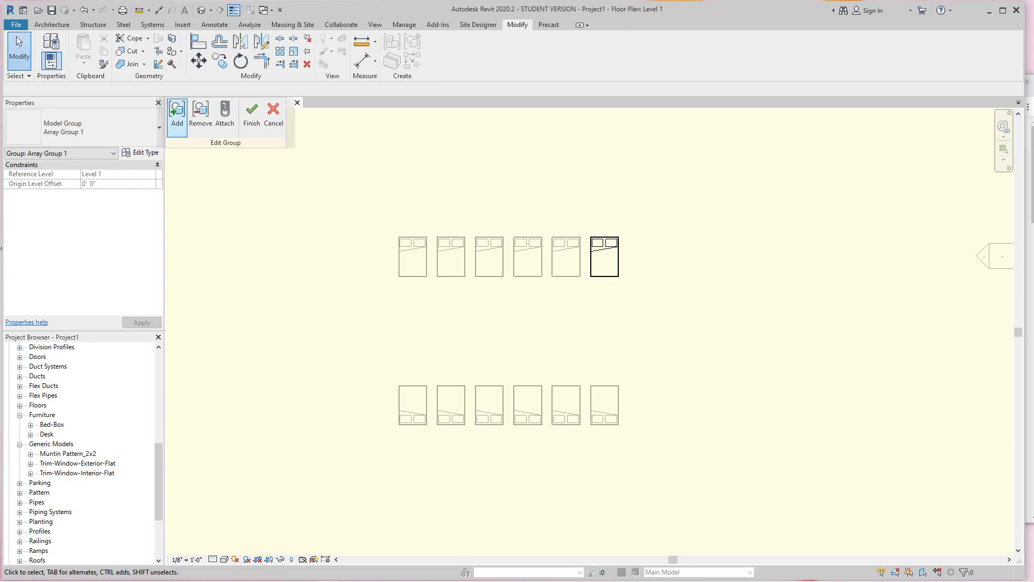
left_click(201, 116)
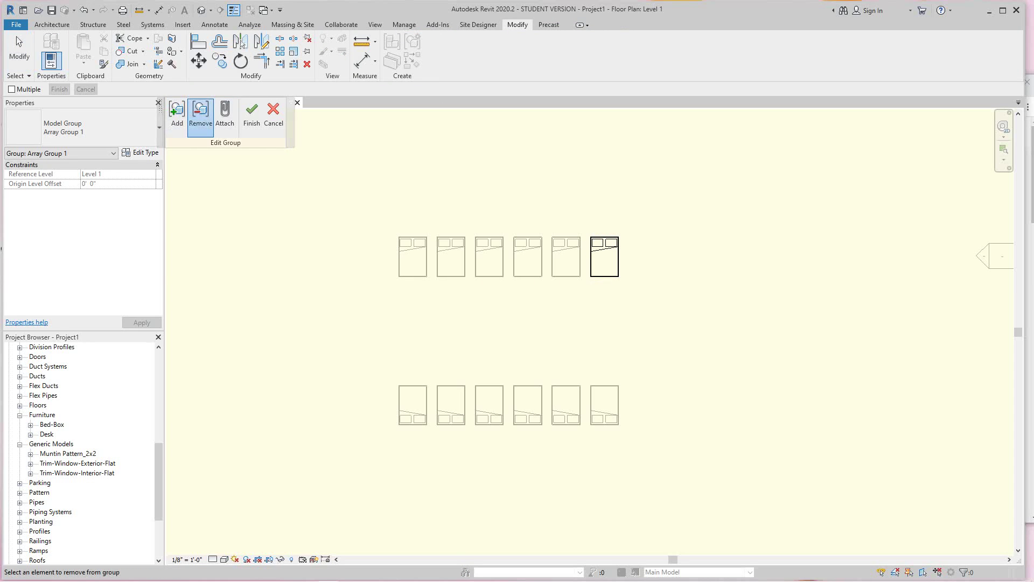
left_click(251, 113)
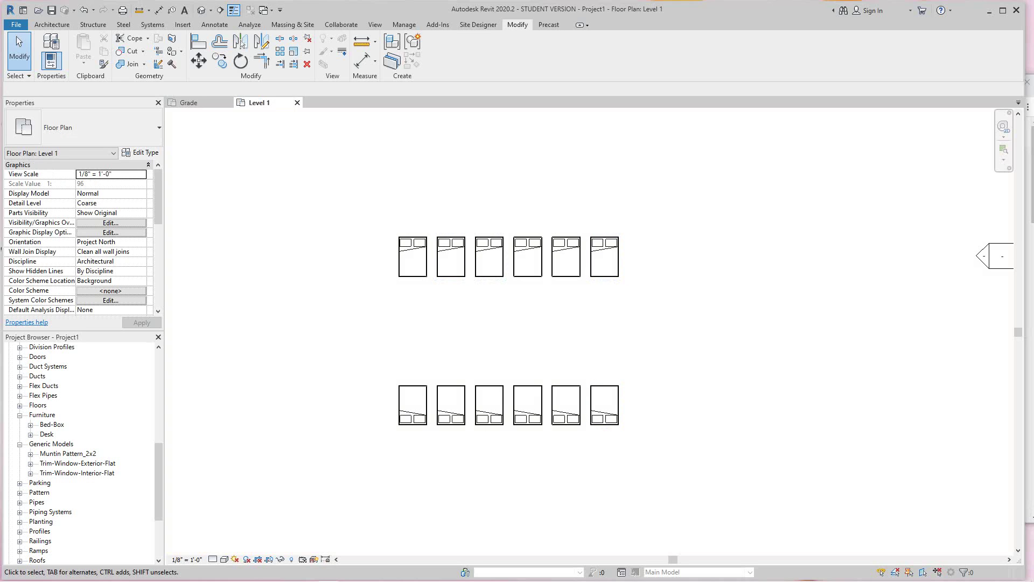
key("ctrl+z")
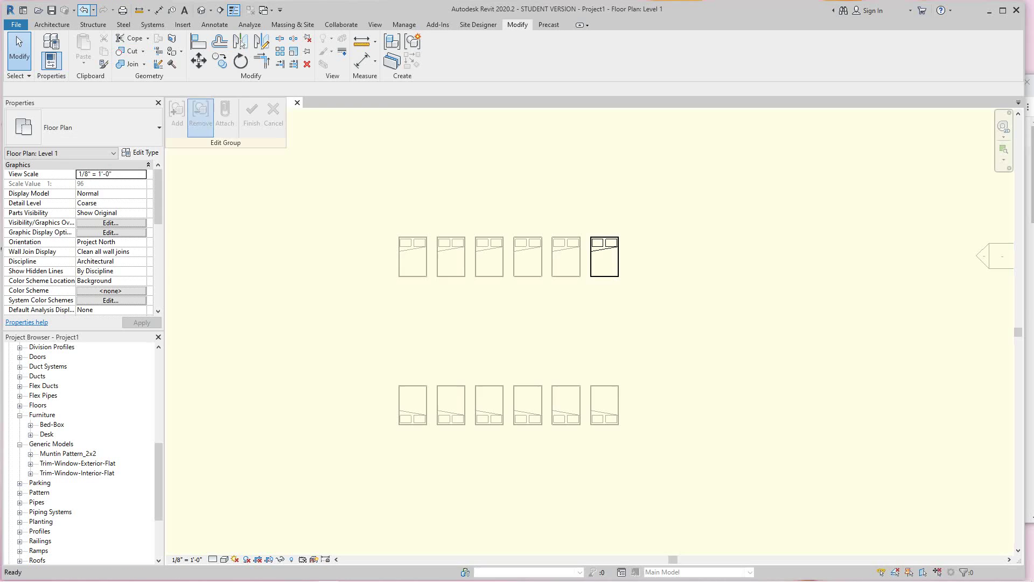
key("ctrl+z")
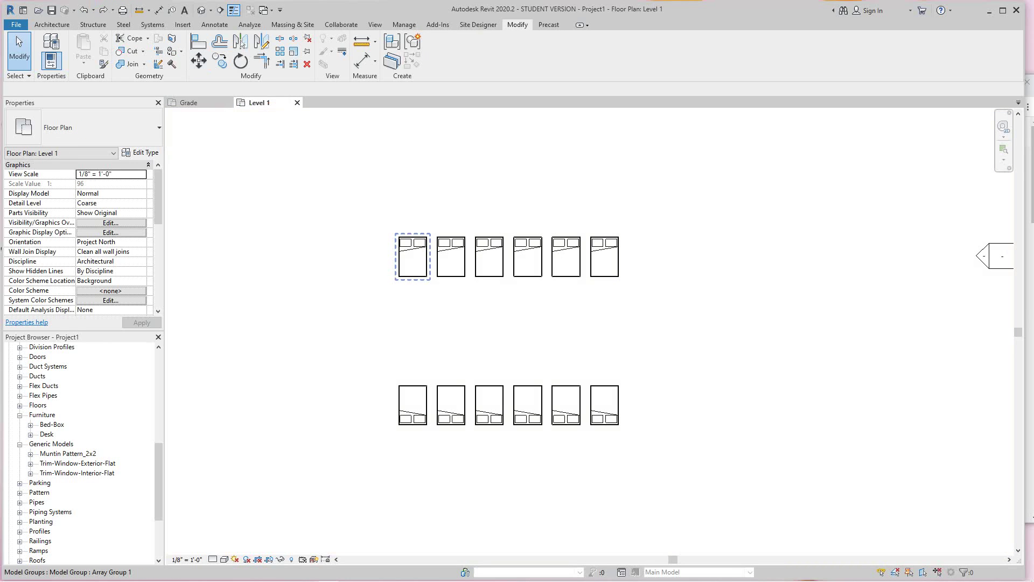
Select the first bed of the upper row and of the mirrored row to compare their array controls
left_click(412, 257)
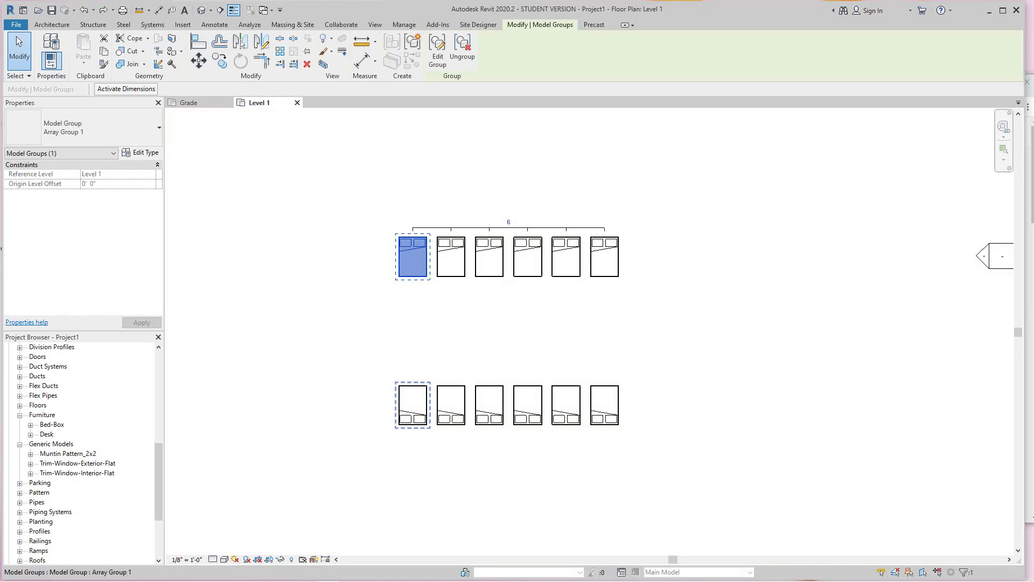
left_click(421, 387)
left_click(445, 322)
Place a new Bed-Box Double 53" x 74" component above the two bed rows, offset toward their first bed, and exit placement
scroll(445, 322, "down", 1)
middle_click_drag(418, 265, 433, 381)
scroll(429, 318, "down", 1)
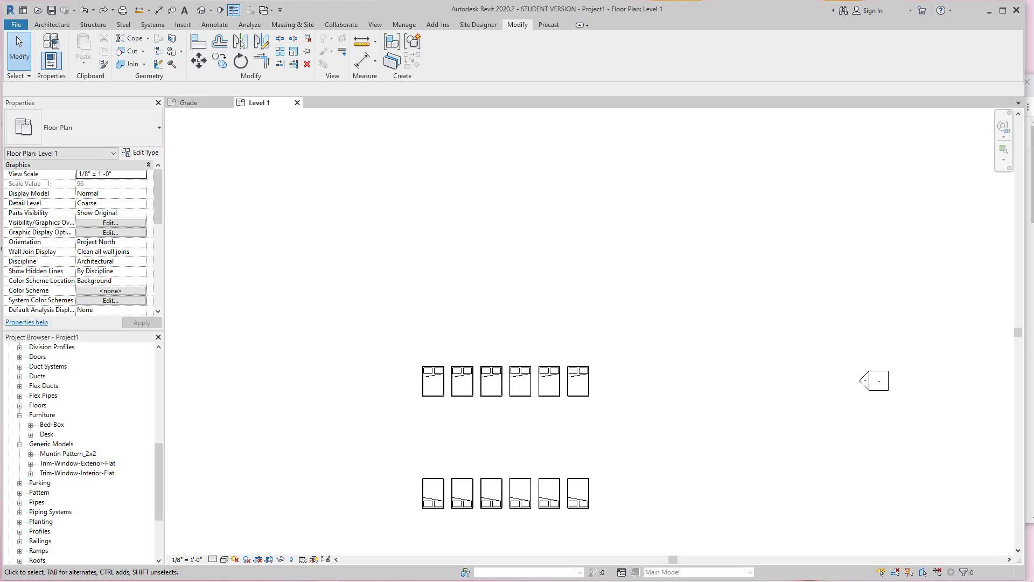
left_click(51, 24)
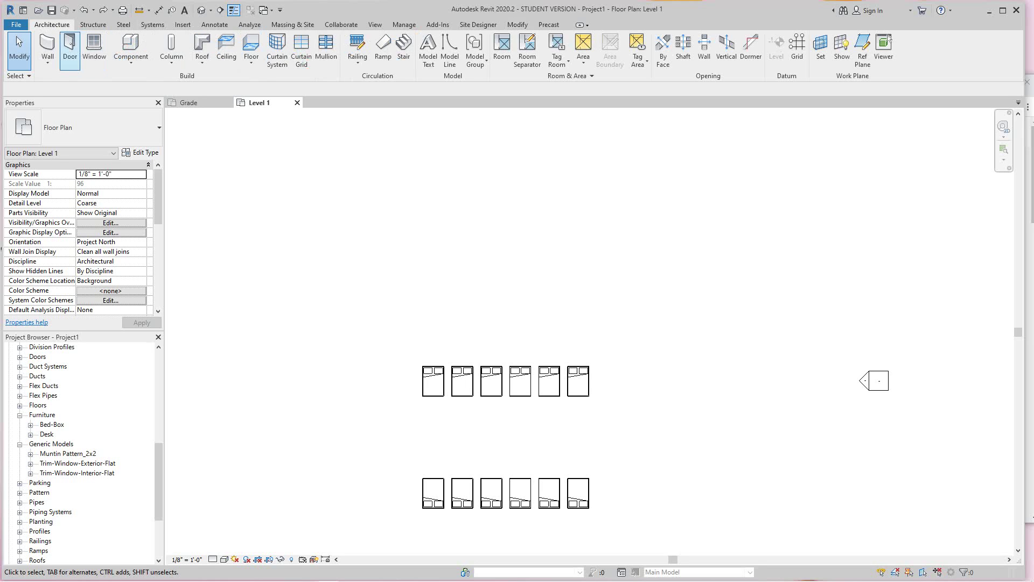
left_click(131, 59)
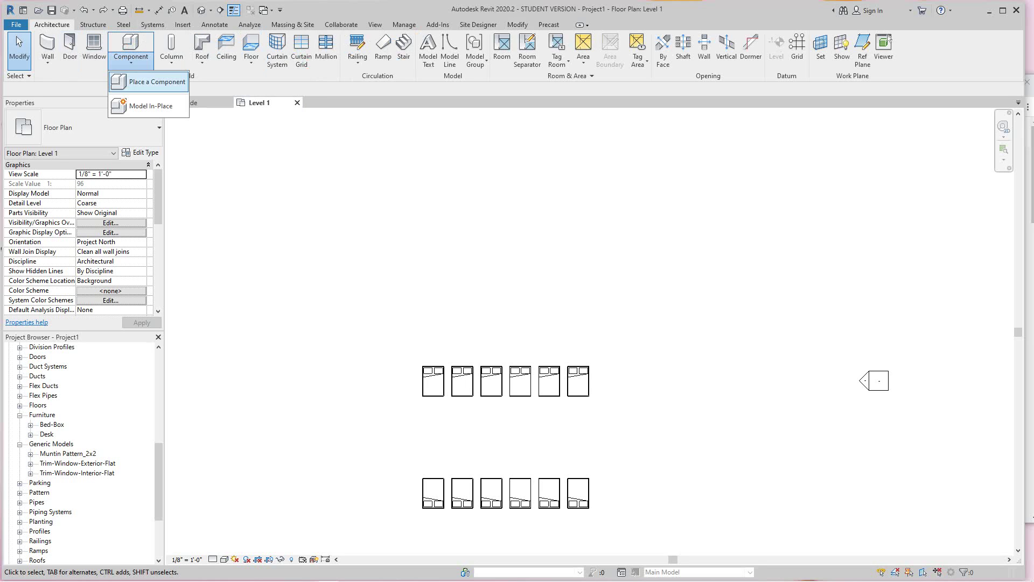
left_click(156, 82)
left_click(385, 220)
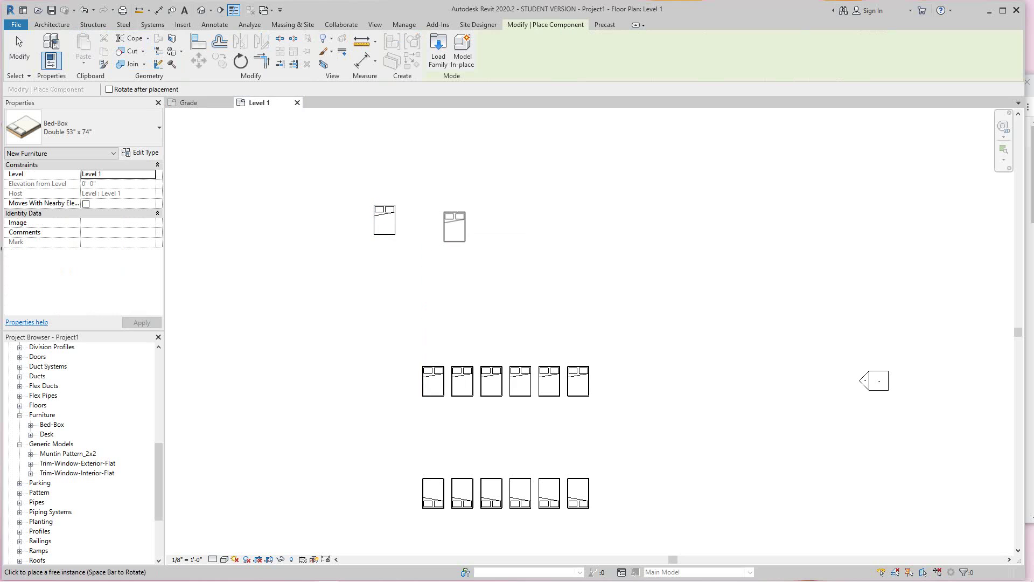
right_click(450, 223)
key("Escape")
scroll(421, 240, "up", 2)
right_click(425, 240)
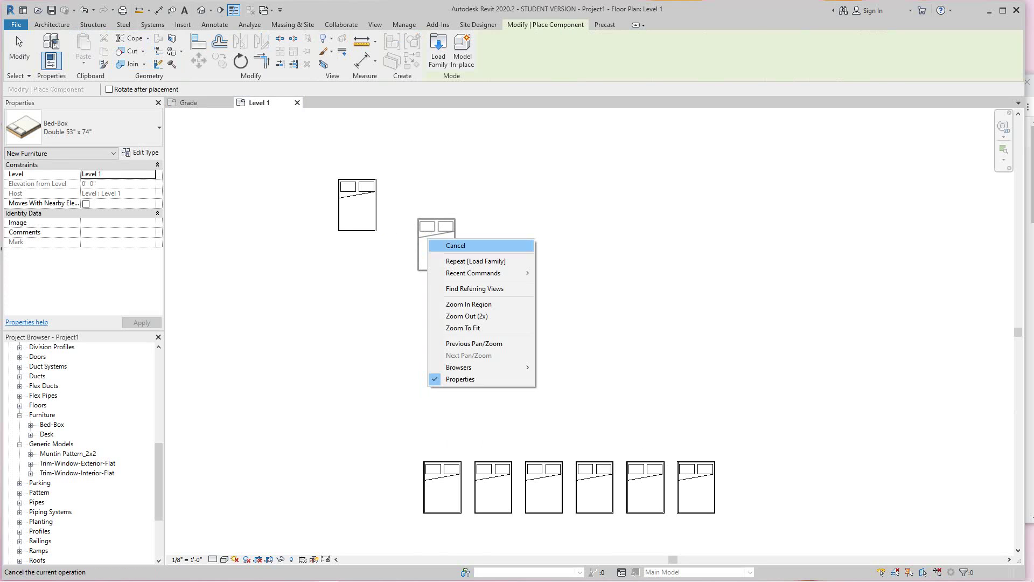
left_click(455, 246)
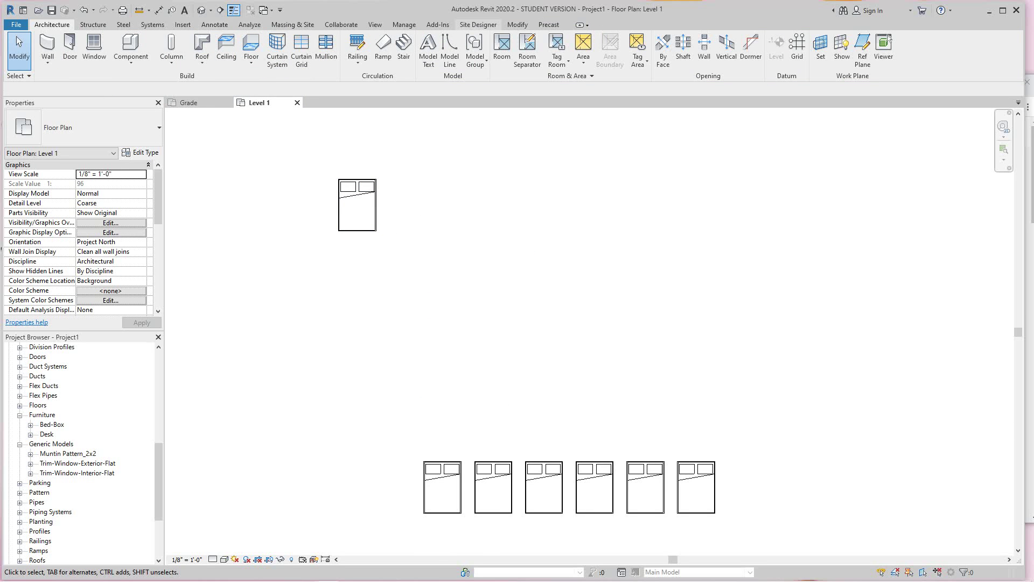
Array the new bed linearly using Move To 2nd, with about 6'-6" horizontal spacing and a count of 10, and deselect it
left_click(518, 24)
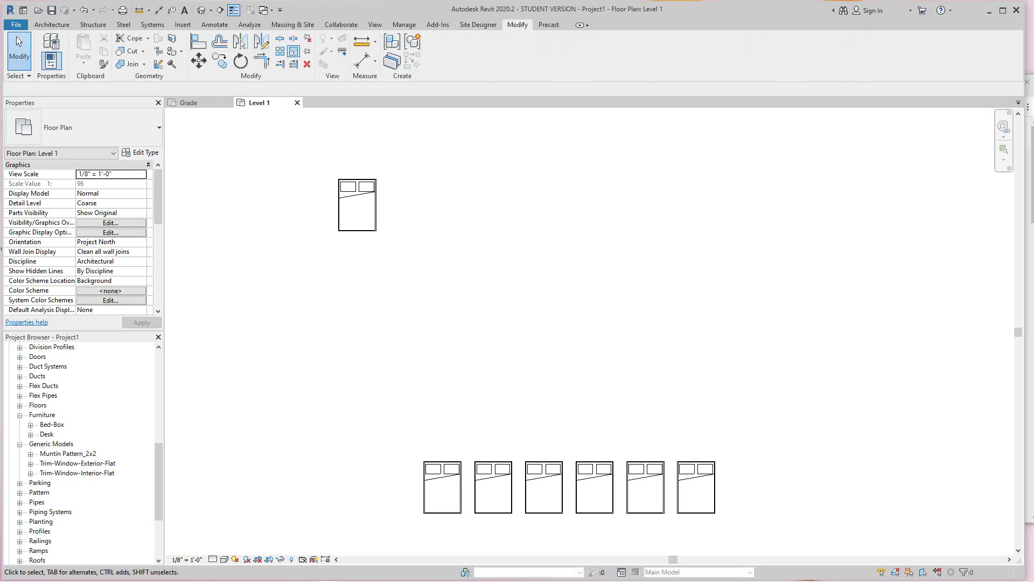
left_click(357, 212)
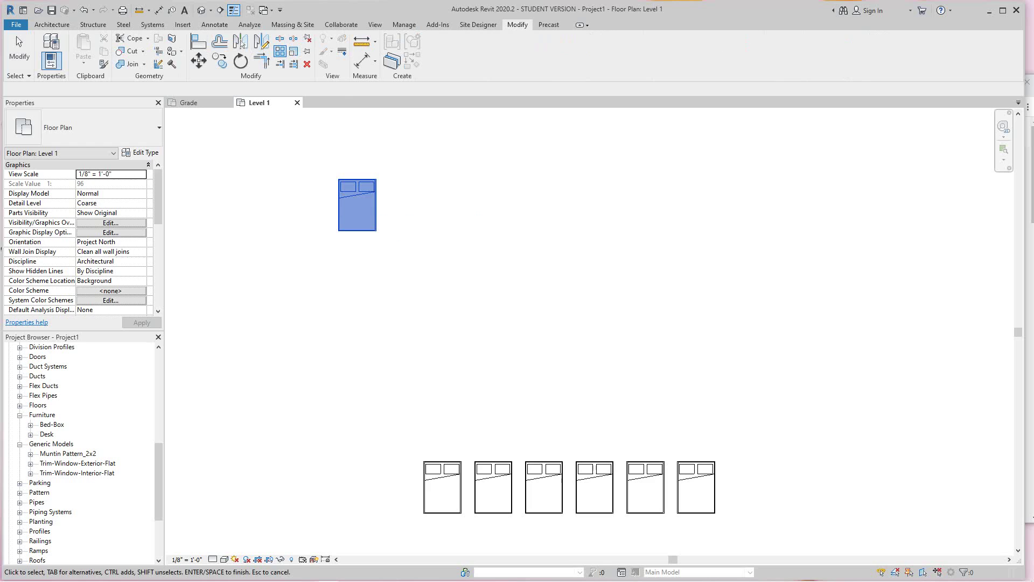
key("Return")
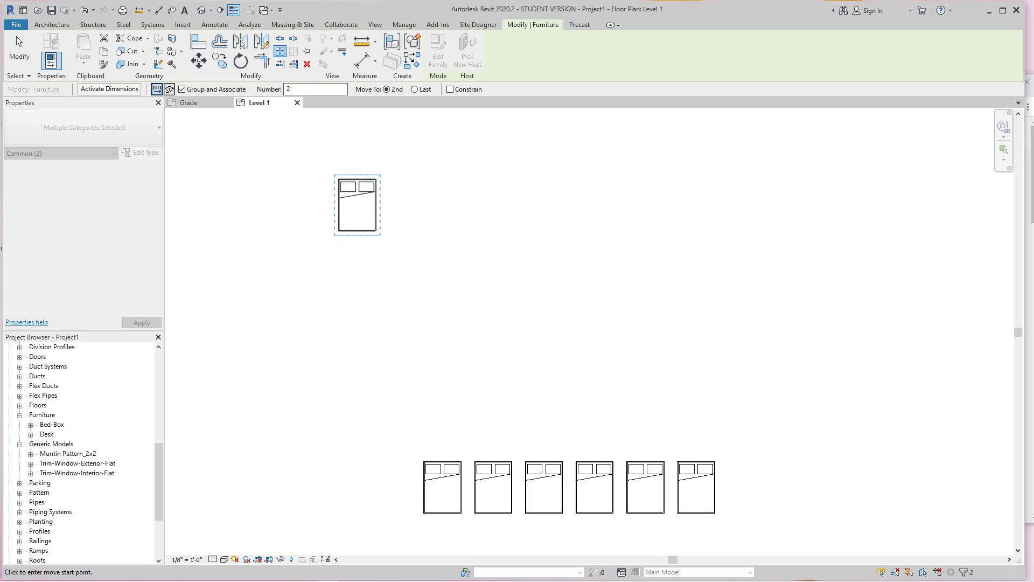
left_click(357, 175)
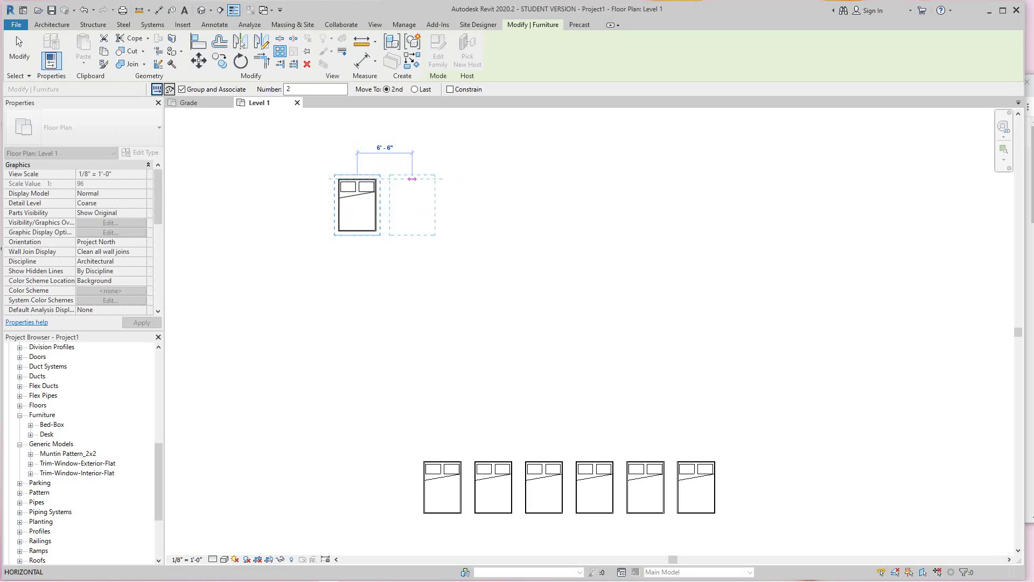
left_click(412, 175)
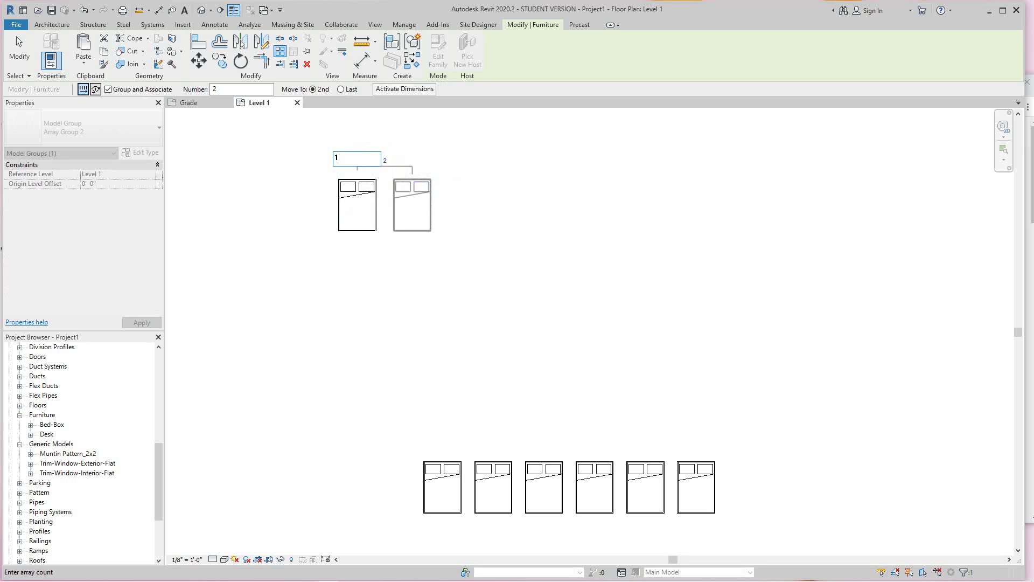
key("Return")
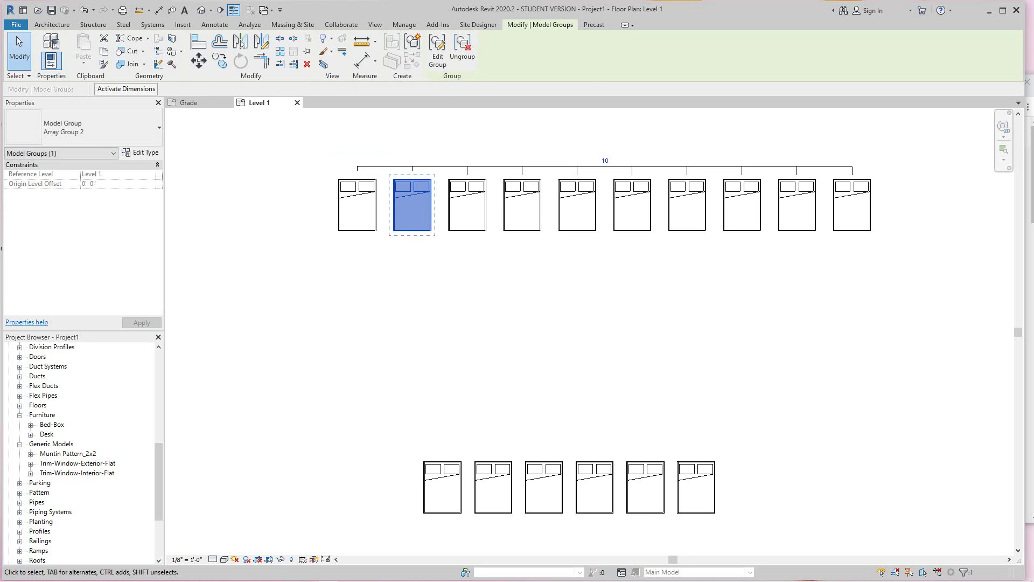
scroll(533, 323, "down", 1)
key("Escape")
Place another Bed-Box Double 53" x 74" component below the ten-bed row, aligned with its first bed, and exit placement
middle_click_drag(409, 269, 384, 268)
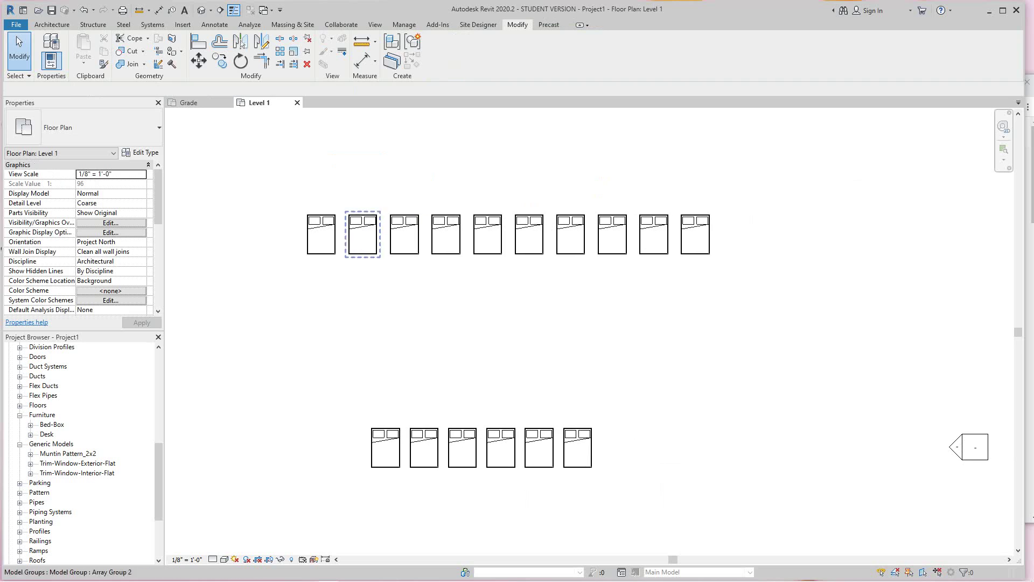
scroll(244, 236, "down", 1)
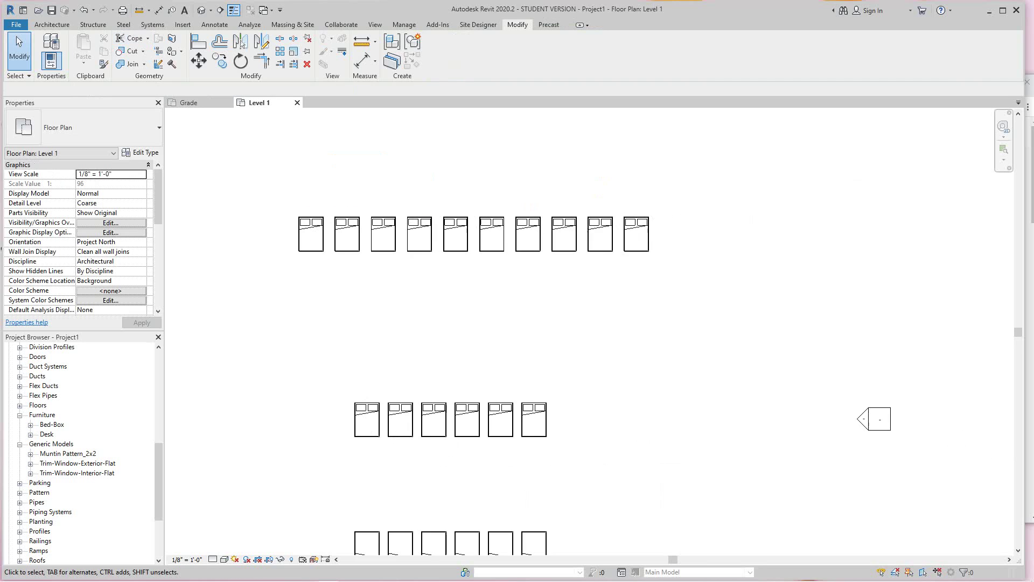
middle_click_drag(244, 236, 273, 259)
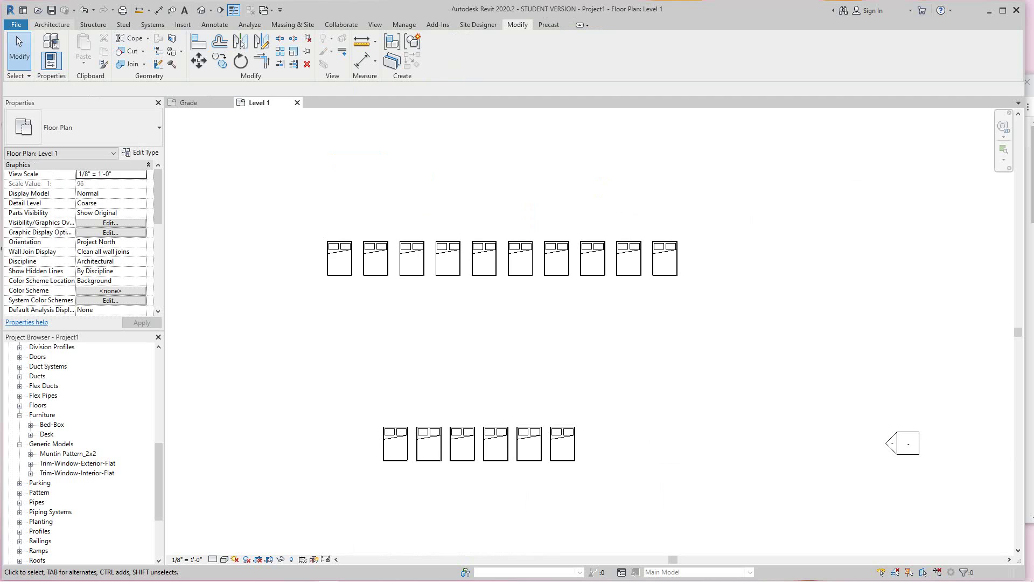
left_click(52, 24)
left_click(130, 61)
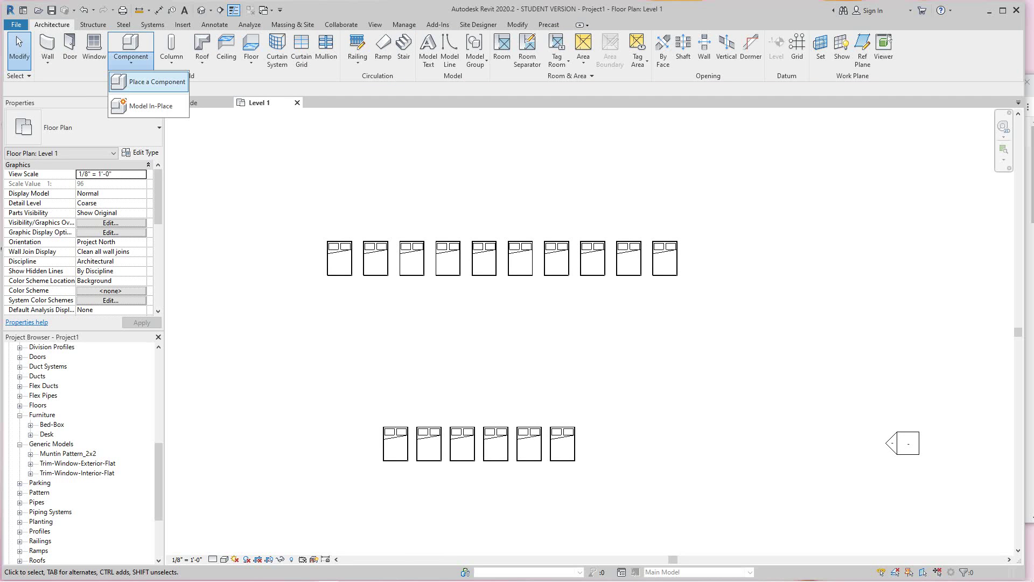
left_click(157, 82)
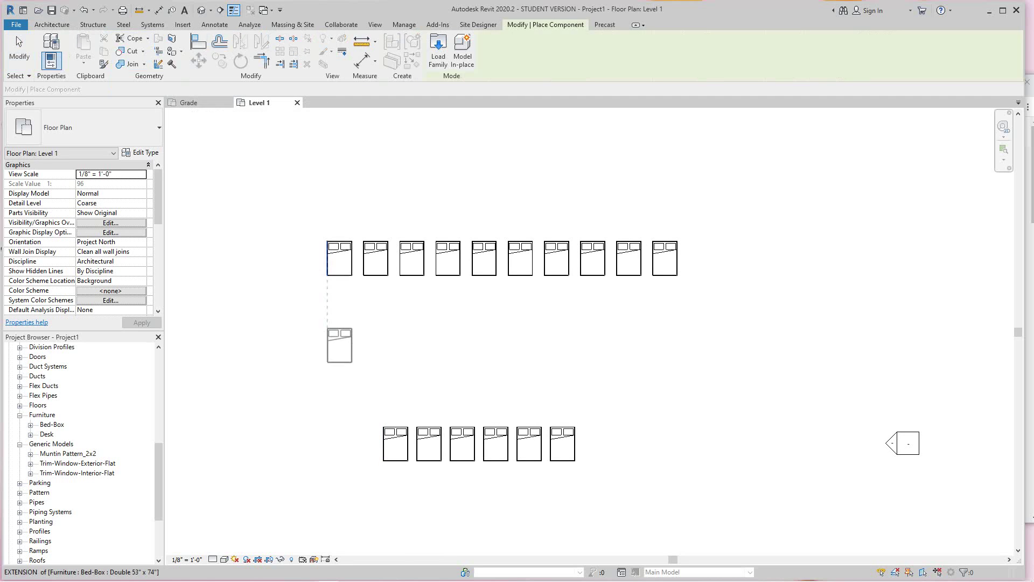
left_click(339, 335)
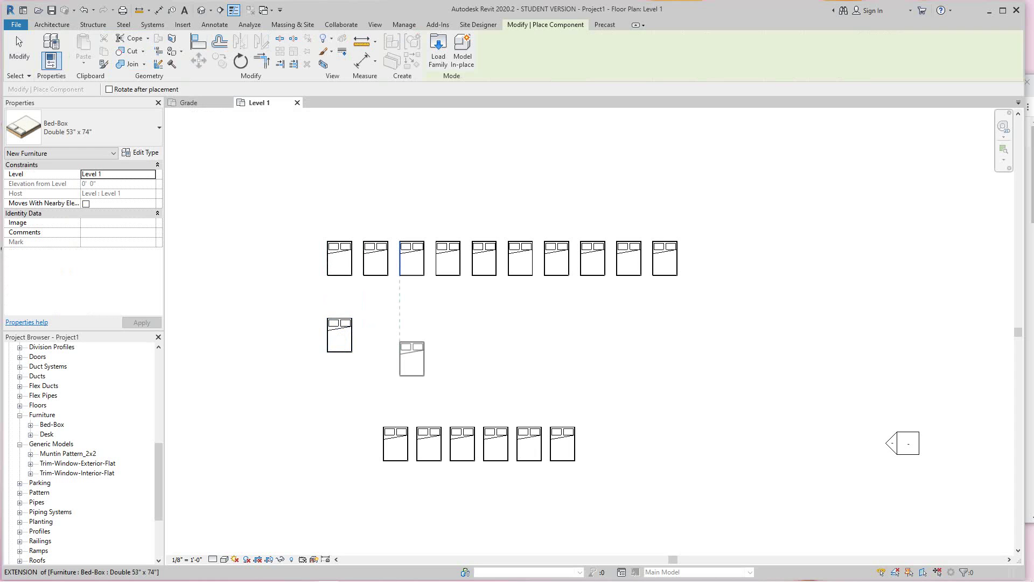
right_click(227, 215)
left_click(231, 224)
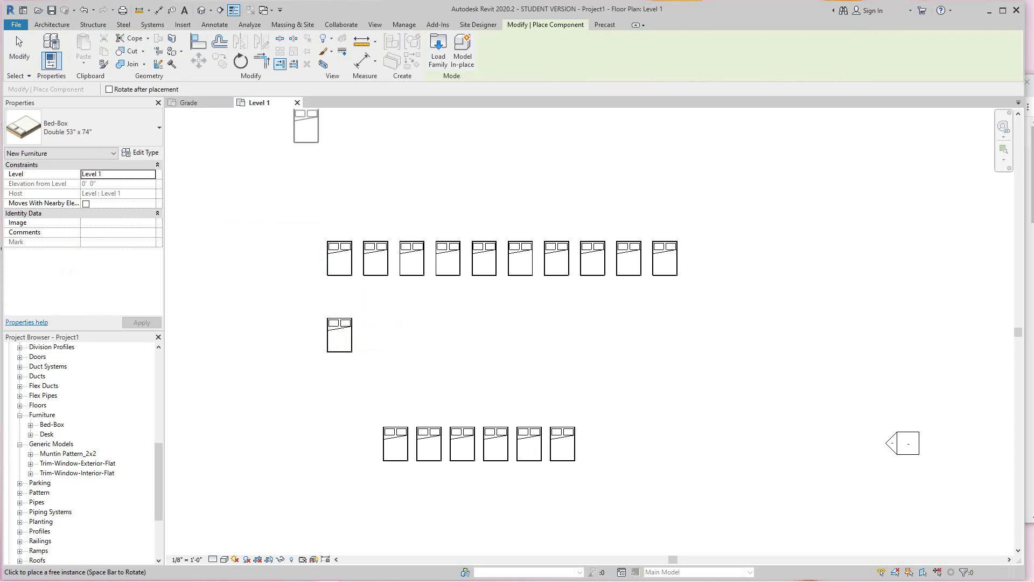
left_click(19, 49)
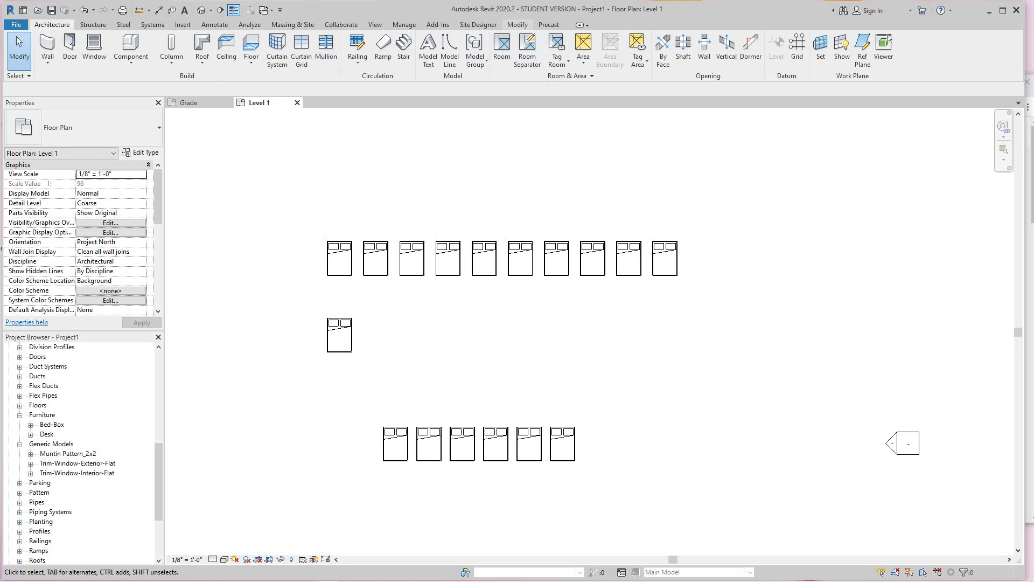
Array the new bed linearly using Move To Last, with the end point horizontally beyond the row above and a count of 10, and deselect it
left_click(517, 24)
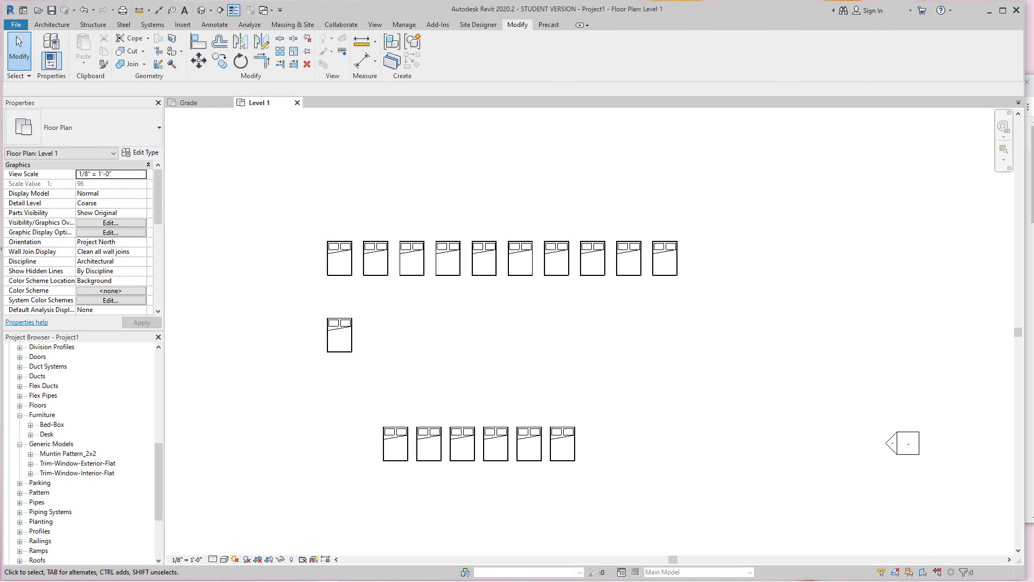
left_click(339, 334)
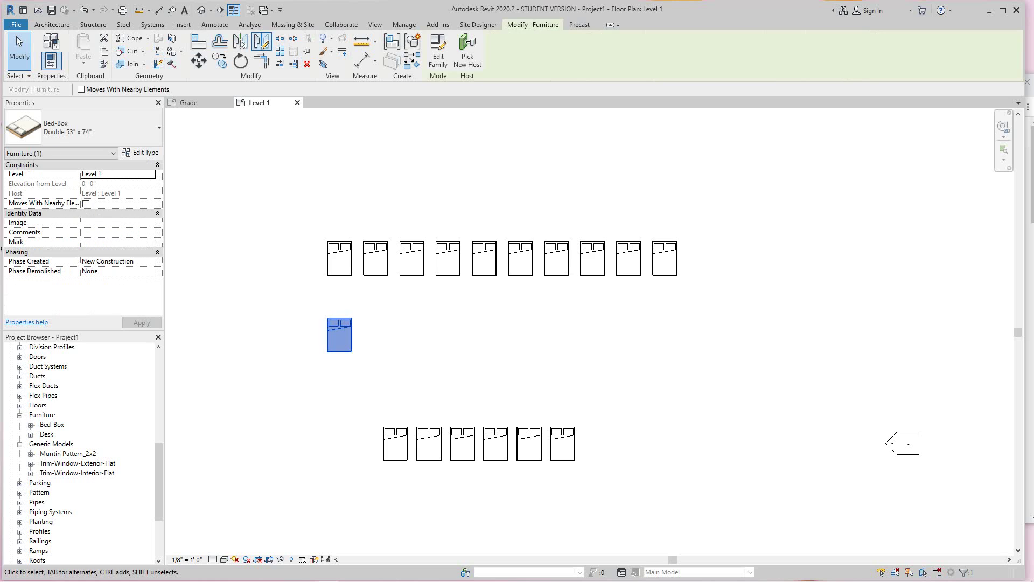
key("a")
key("r")
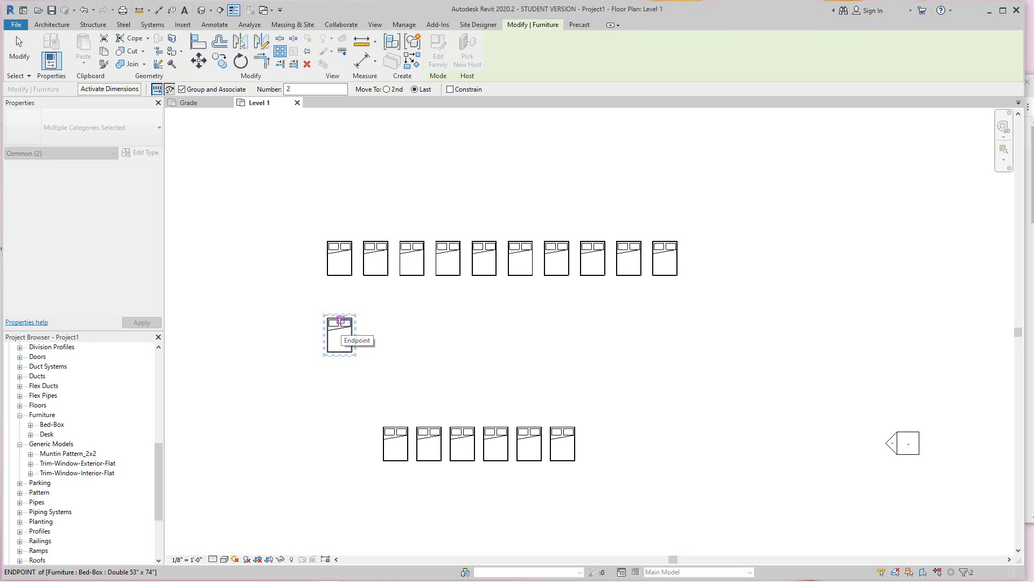
left_click(341, 319)
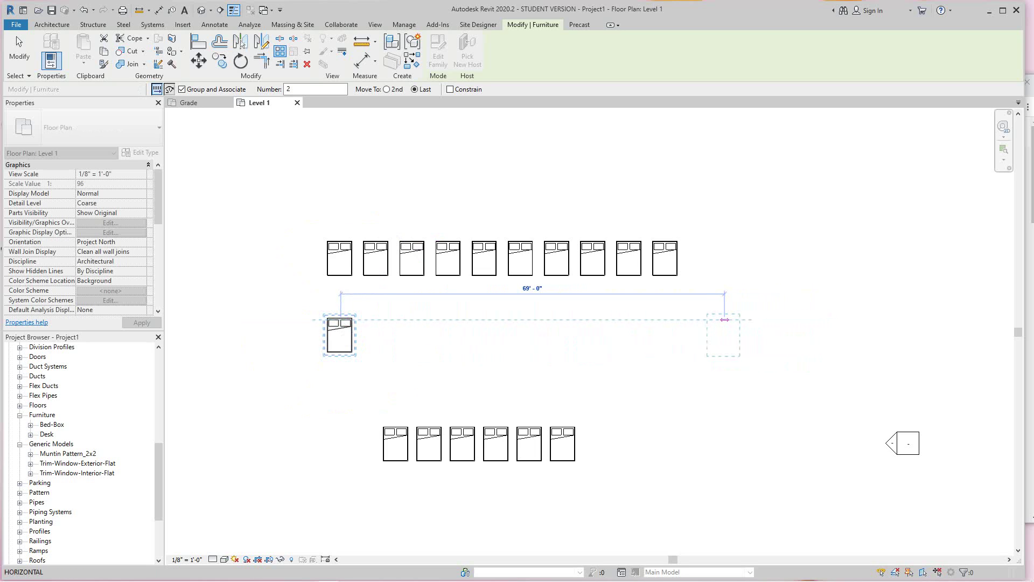
left_click(738, 320)
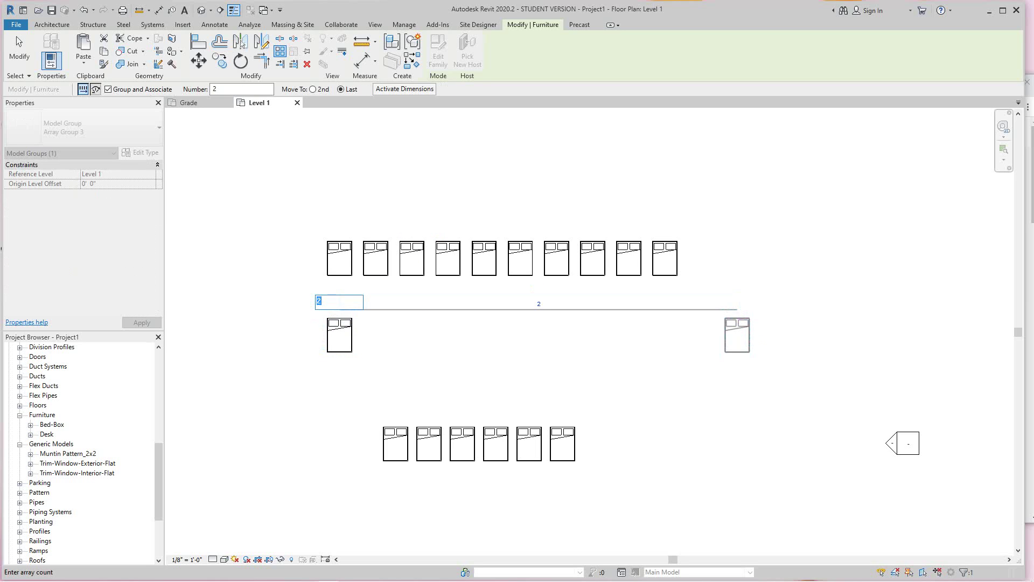
key("Return")
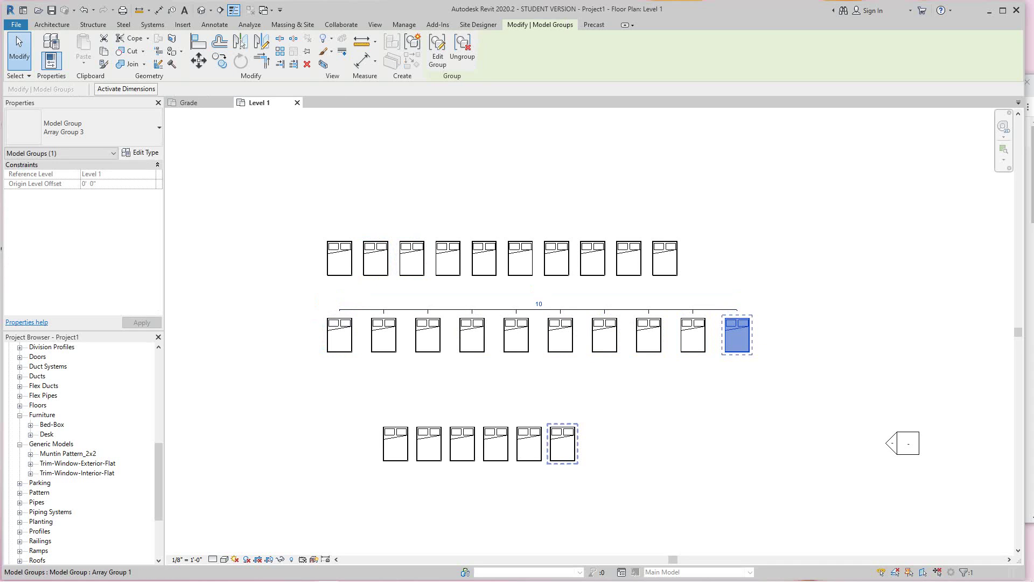
key("Escape")
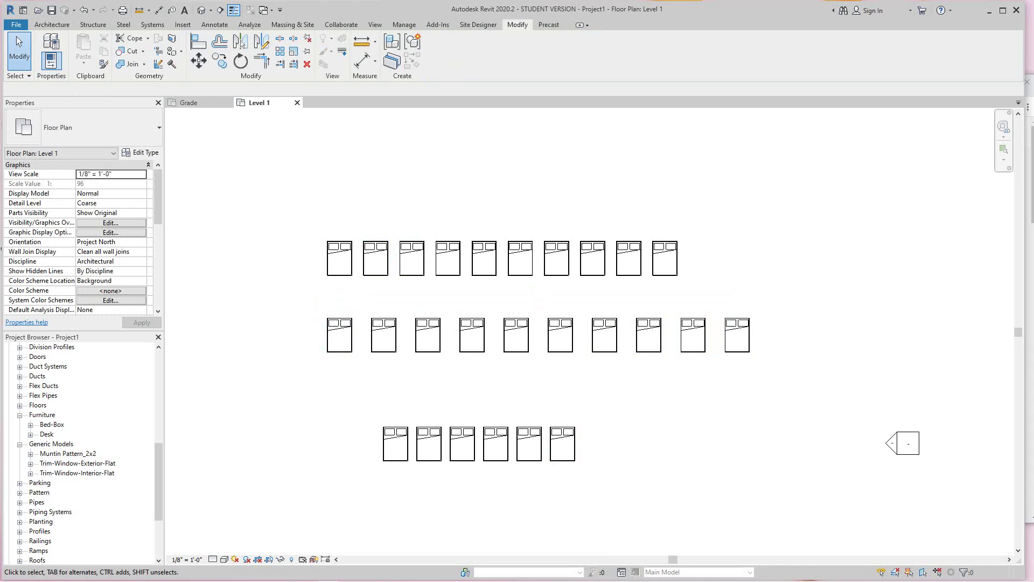
Select the first bed of the topmost row and start the Array command to review its 2nd and Last options
left_click(340, 258)
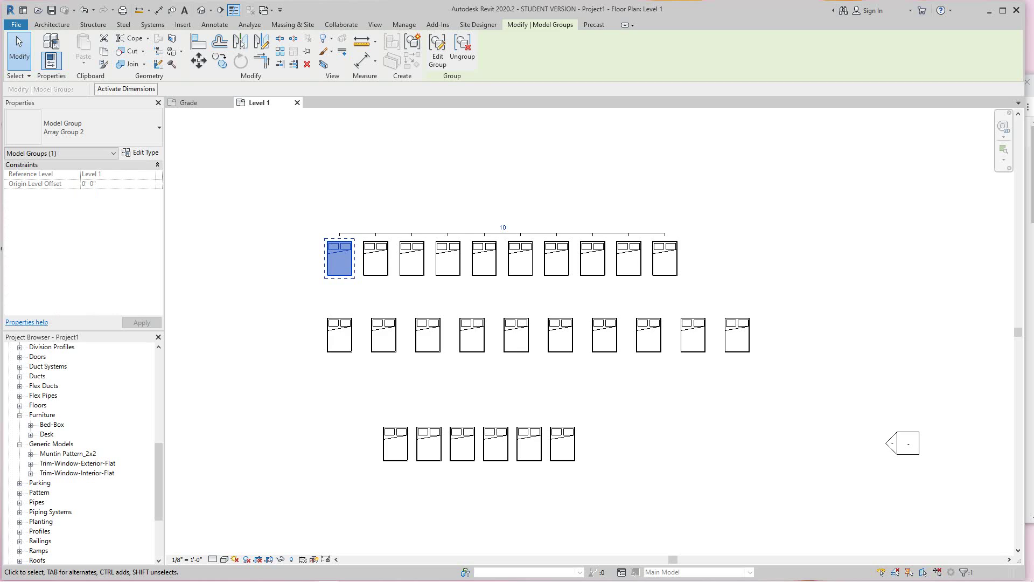
left_click(280, 51)
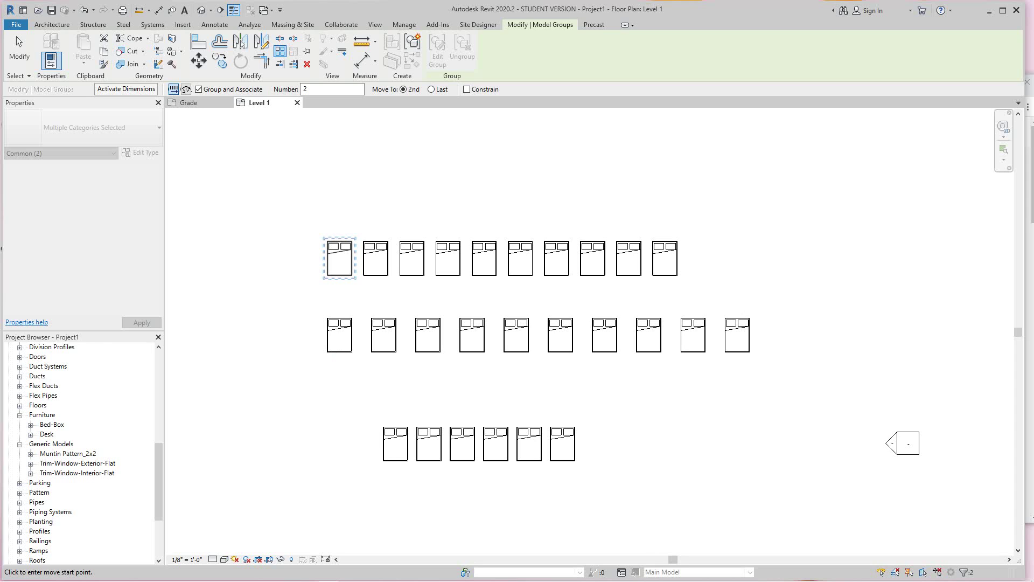
mouse_move(400, 579)
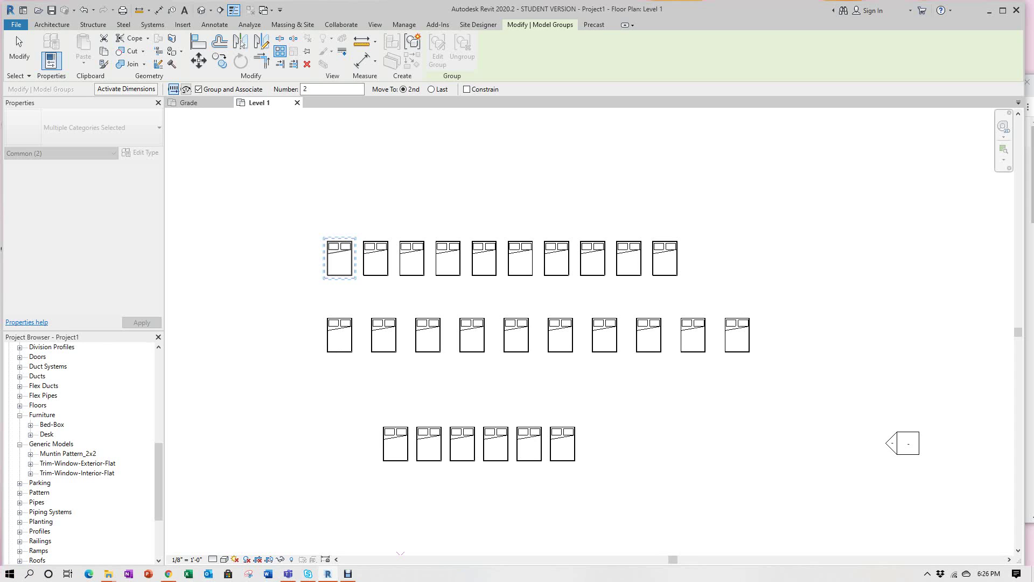